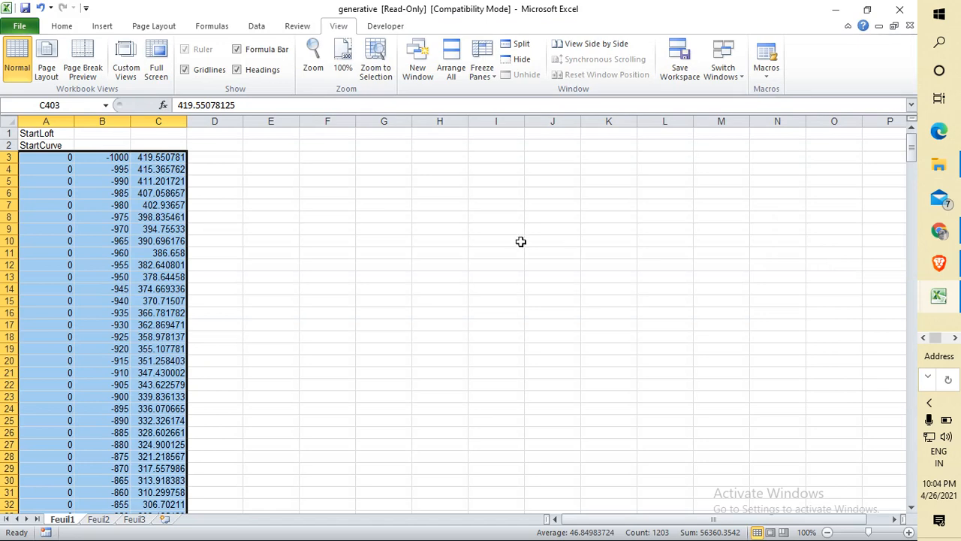
Step: Check in the Trust Center's macro settings that all macros are enabled and access to the VBA project object model is trusted
left_click(310, 239)
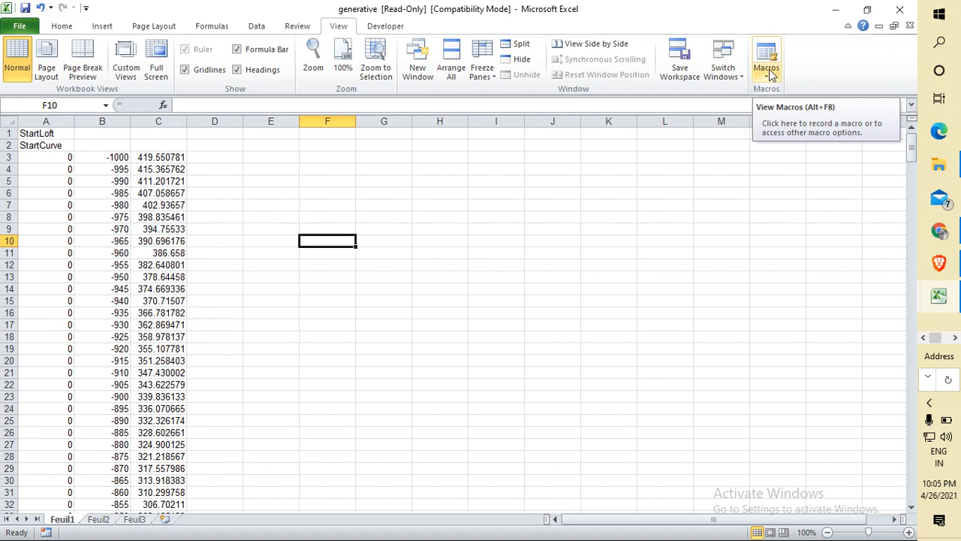
left_click(21, 27)
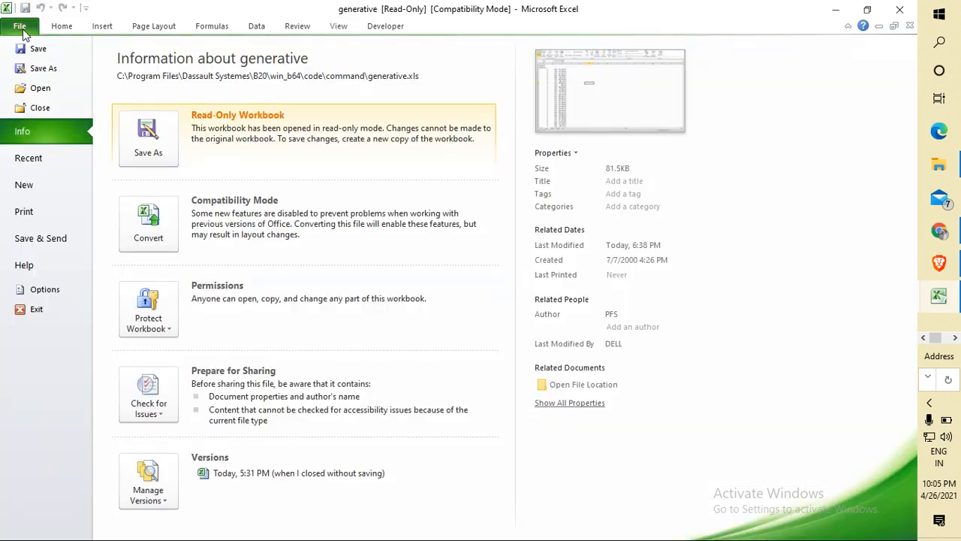
left_click(45, 290)
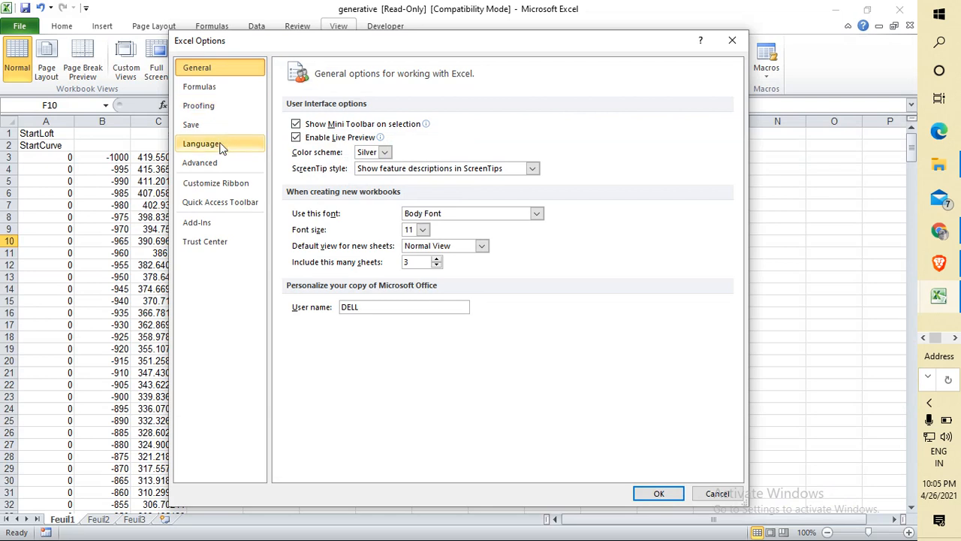
left_click(222, 243)
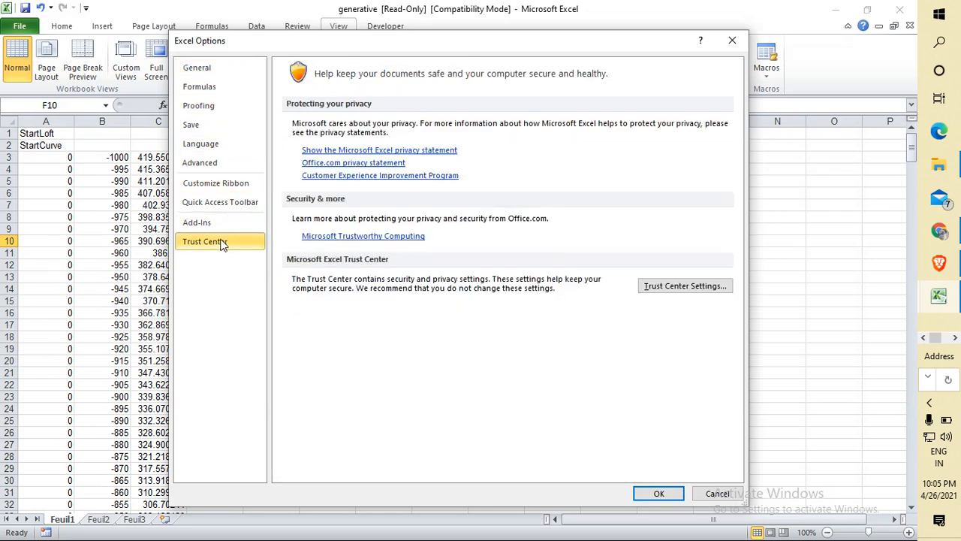
left_click(667, 289)
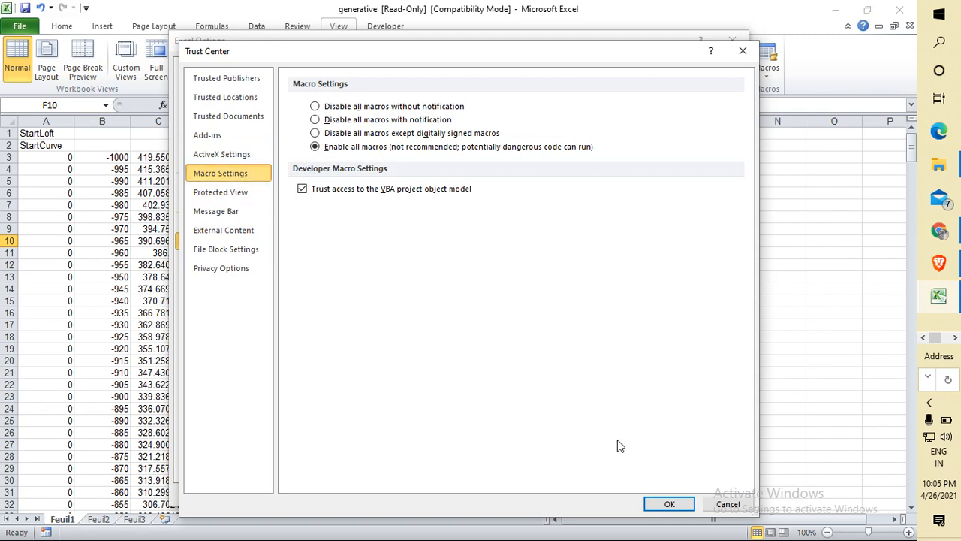
left_click(659, 502)
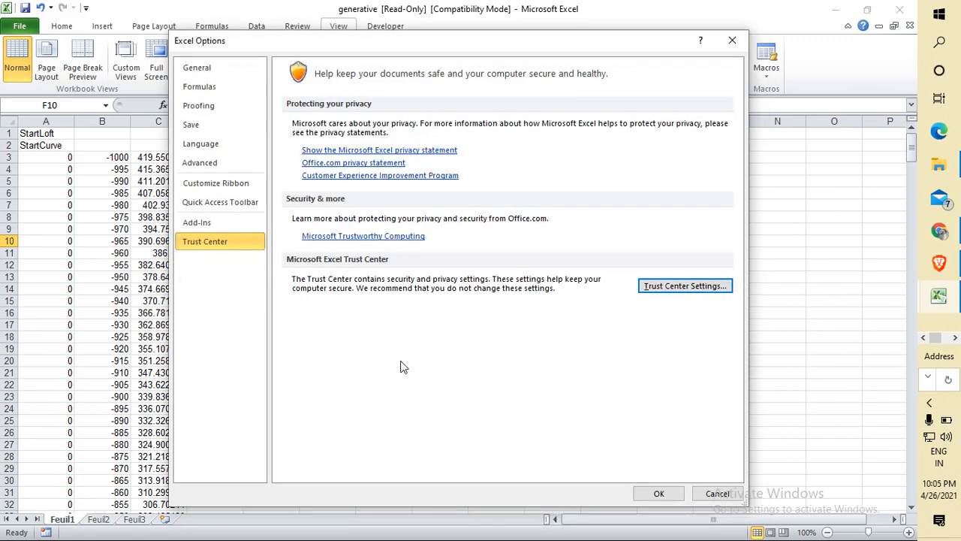
Step: Make sure the Developer tab is enabled among the main tabs in the ribbon customization and confirm the options
left_click(211, 166)
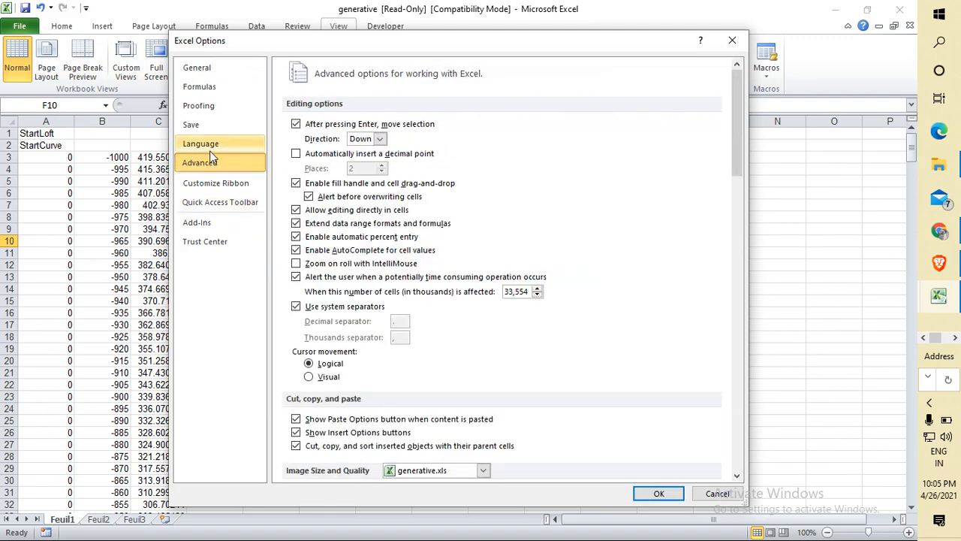
left_click(210, 146)
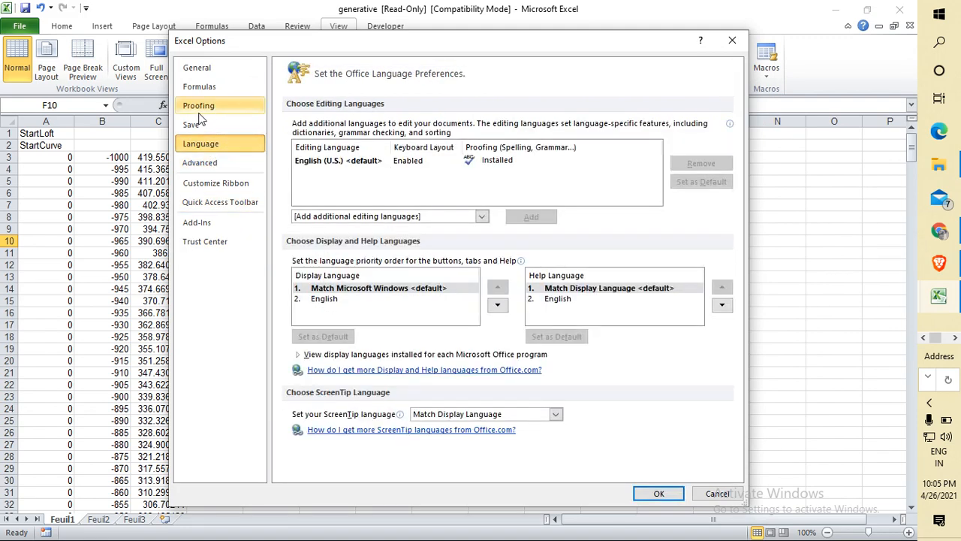
left_click(201, 110)
left_click(201, 123)
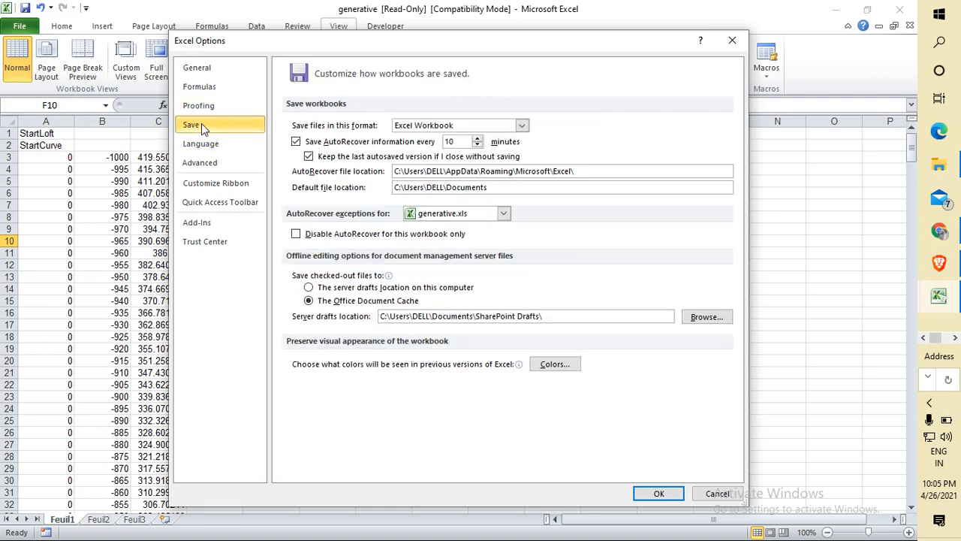
left_click(227, 208)
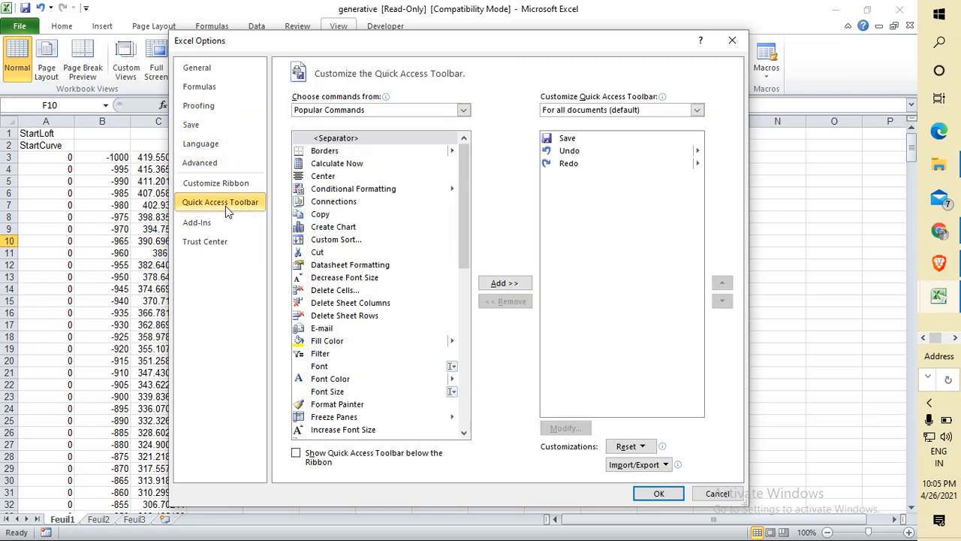
left_click(222, 185)
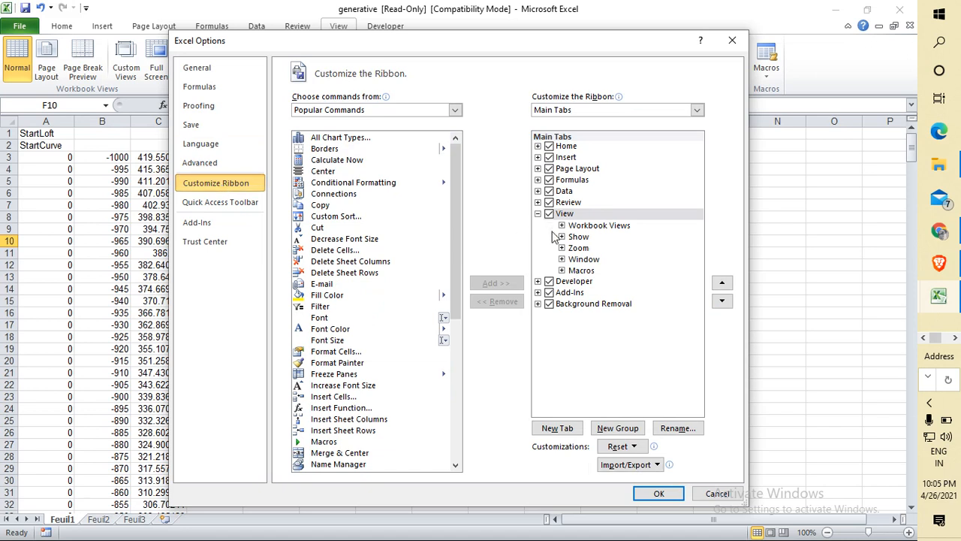
left_click(548, 282)
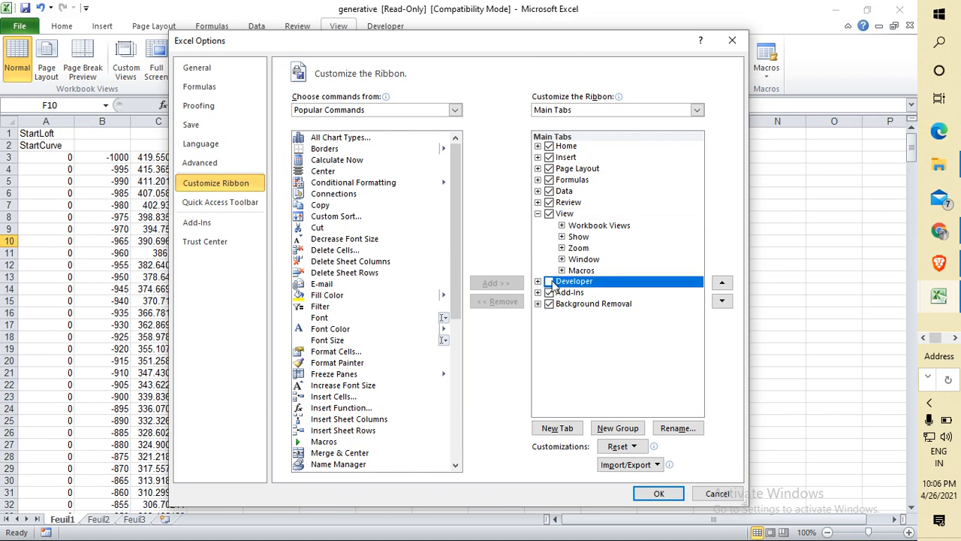
left_click(550, 282)
left_click(655, 495)
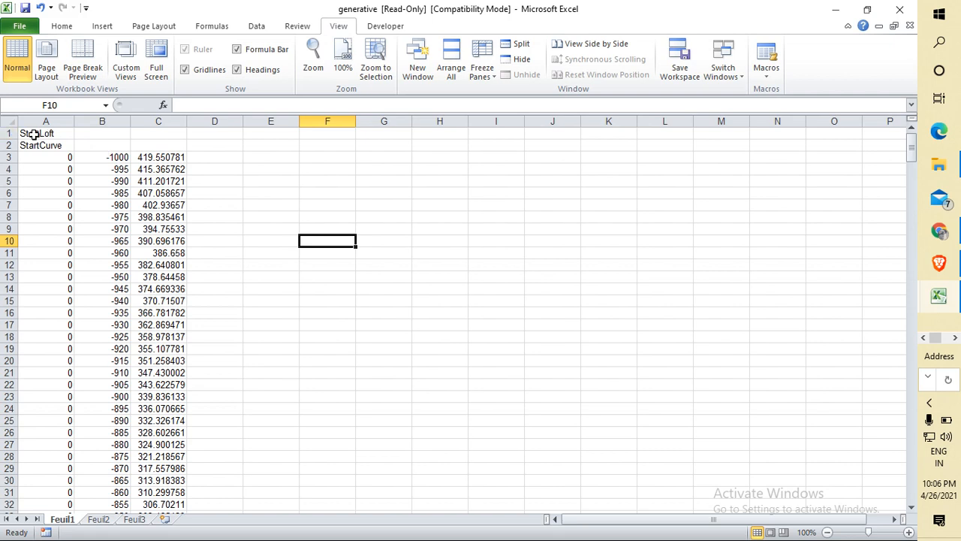
left_click_drag(34, 133, 156, 180)
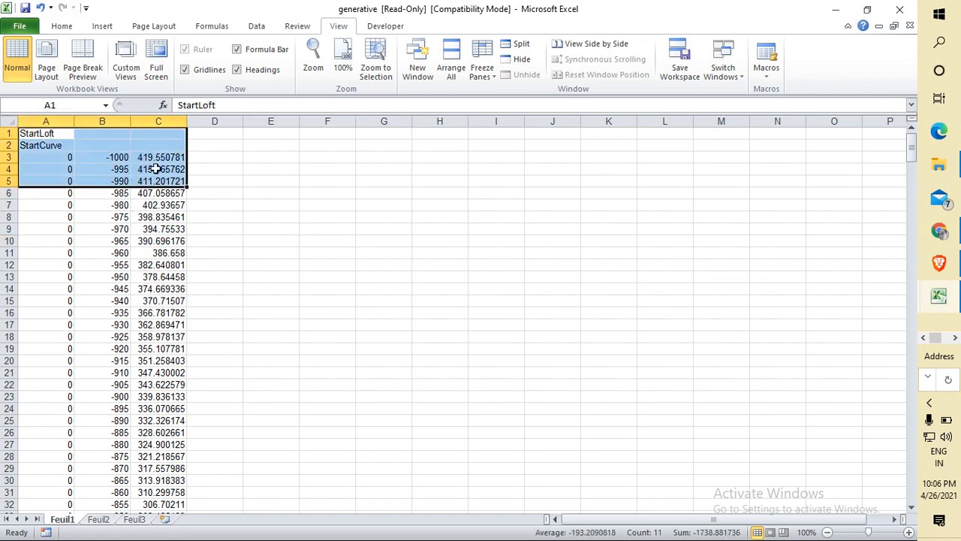
left_click(218, 171)
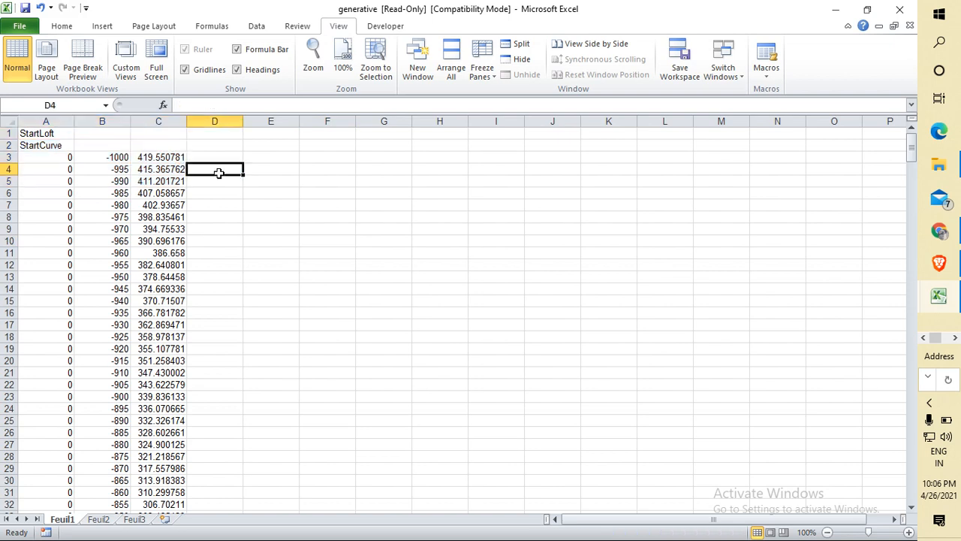
Step: From cell A1, try to run the Main macro of GSD_PointSplineLoftFromExcel.xls with entity kind 3 for points, splines and loft
left_click(32, 135)
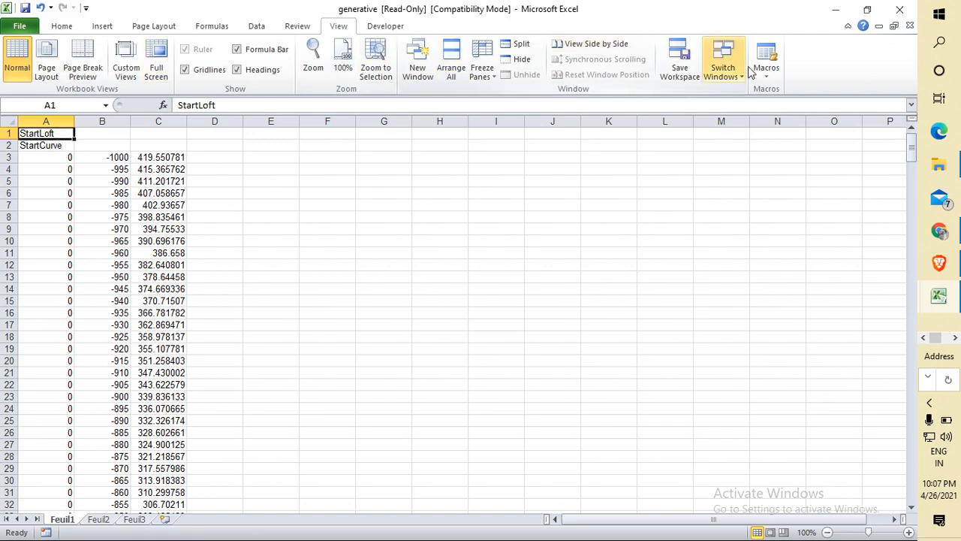
left_click(62, 25)
left_click(339, 27)
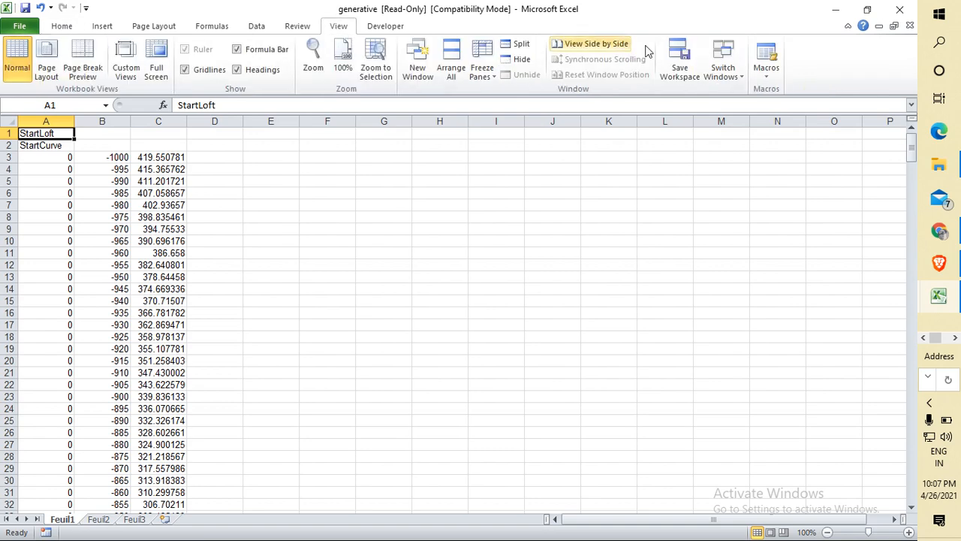
left_click(766, 69)
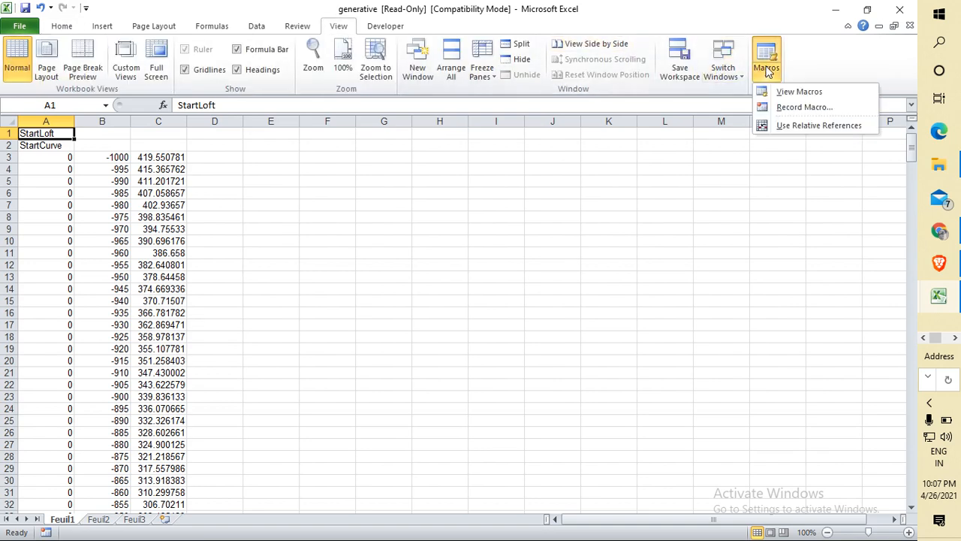
left_click(798, 92)
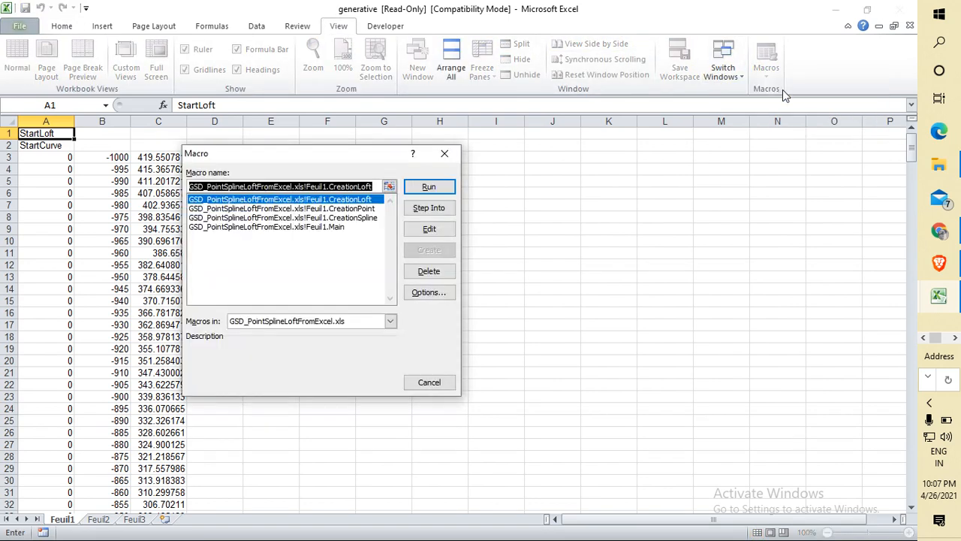
left_click(322, 228)
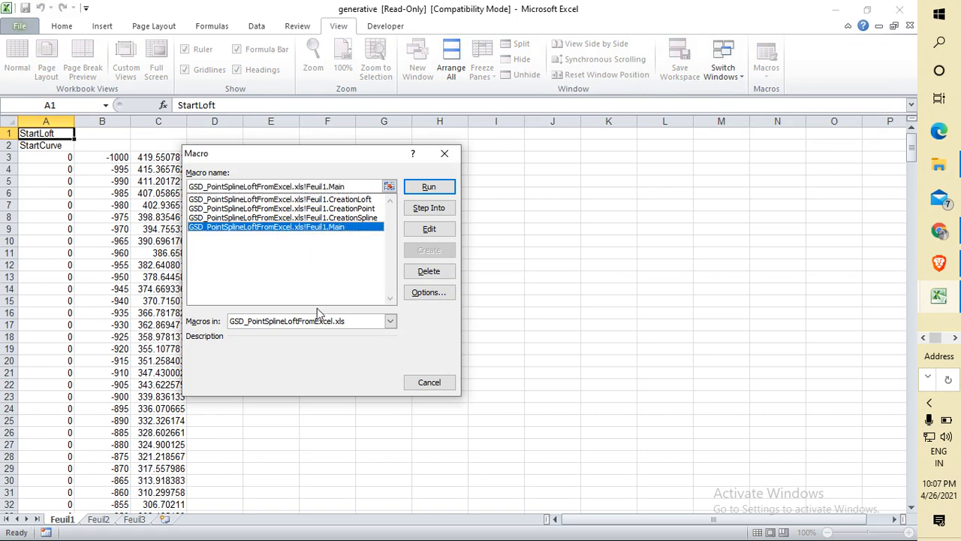
left_click(390, 321)
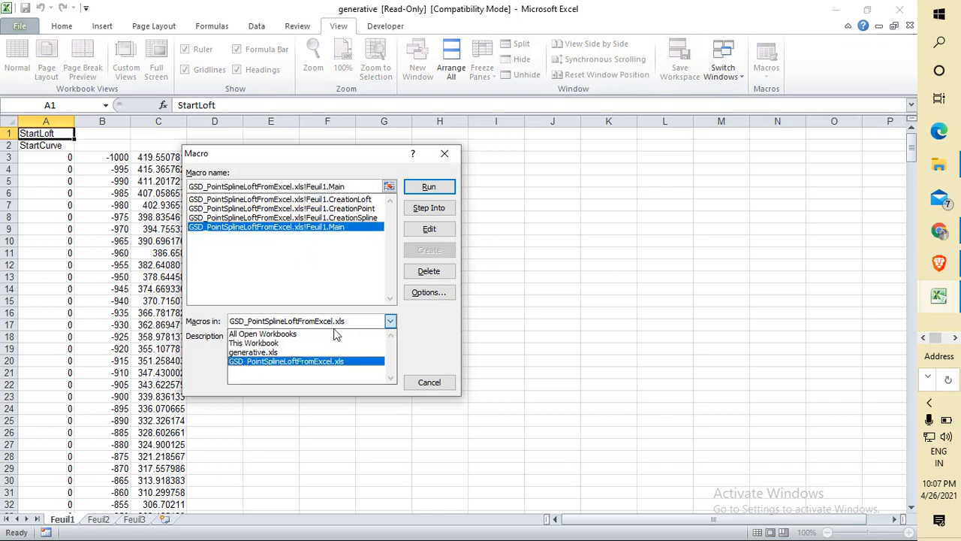
left_click(281, 361)
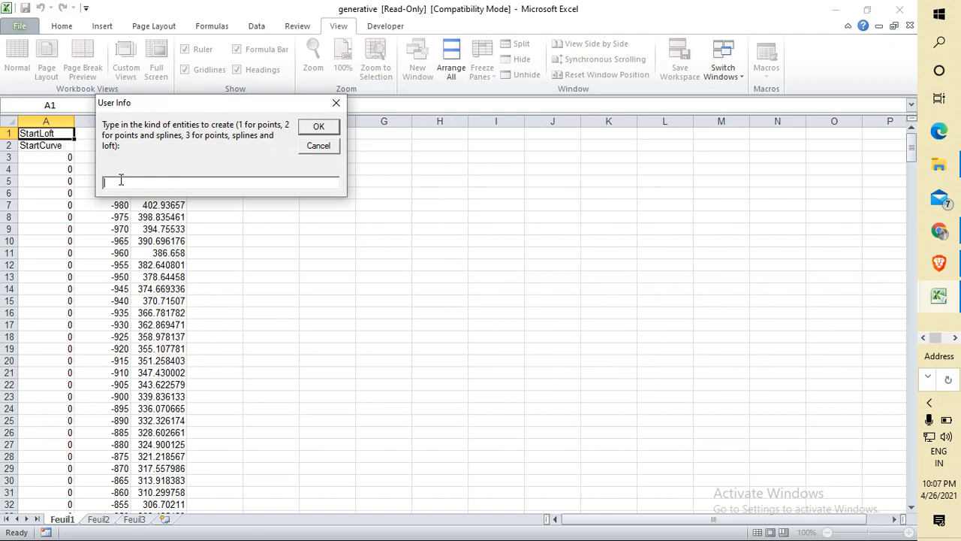
type("3")
key("Return")
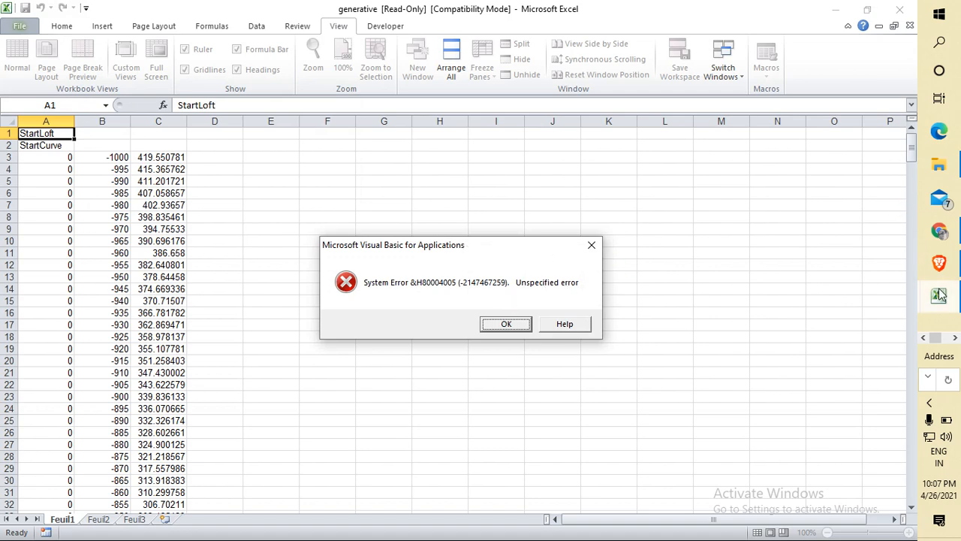
Step: Switch to CATIA V5 and create a new part in the Part Design workbench
left_click(956, 339)
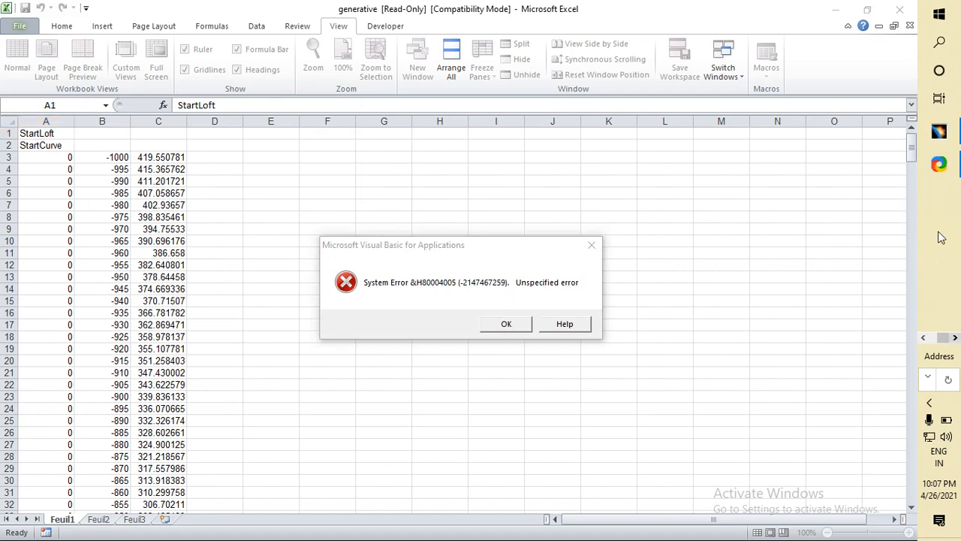
left_click(935, 130)
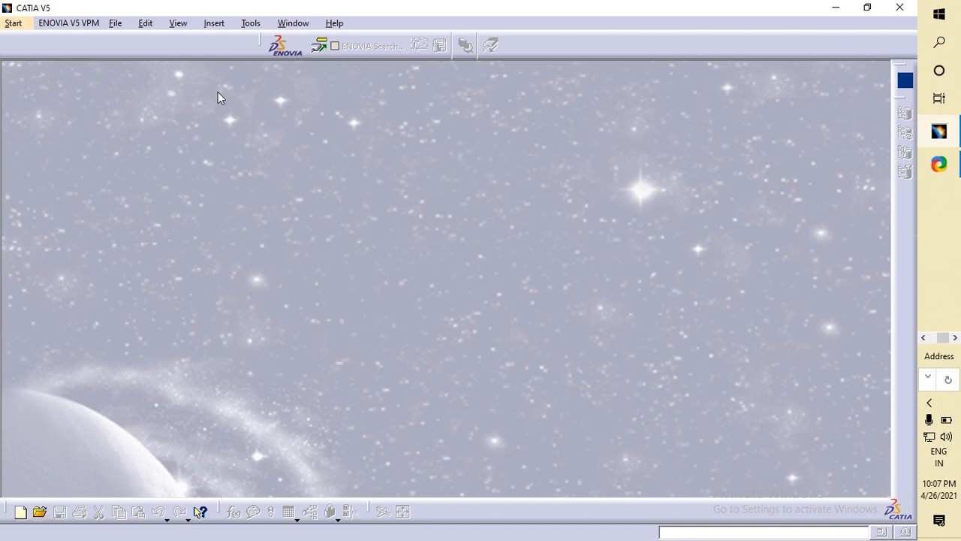
left_click(14, 23)
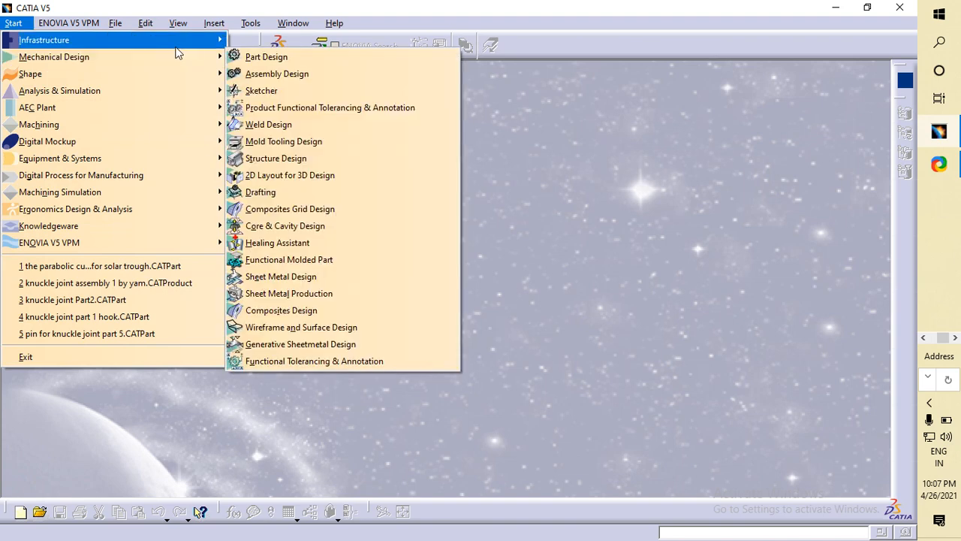
mouse_move(181, 57)
left_click(284, 58)
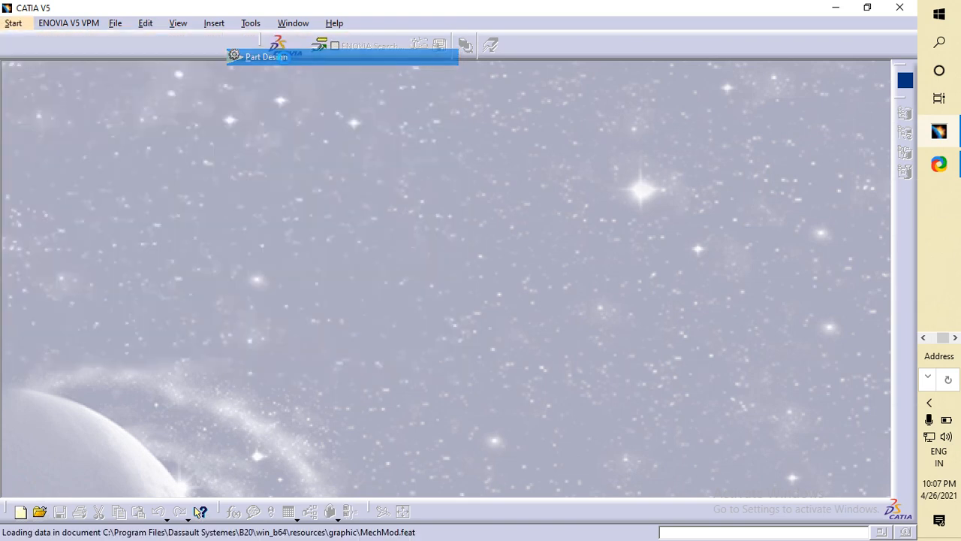
left_click(795, 477)
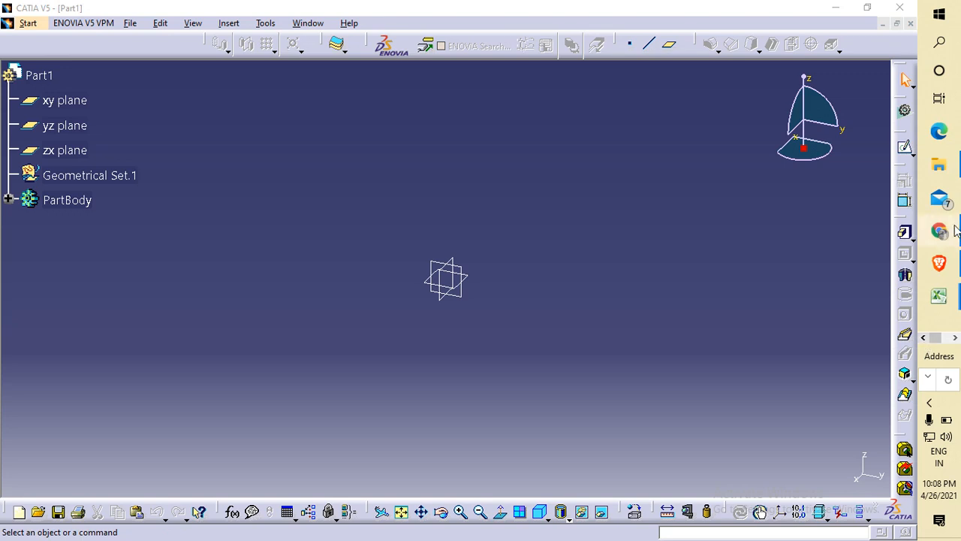
Step: Switch back to the generative workbook in Excel and dismiss the macro's system error message
mouse_move(939, 293)
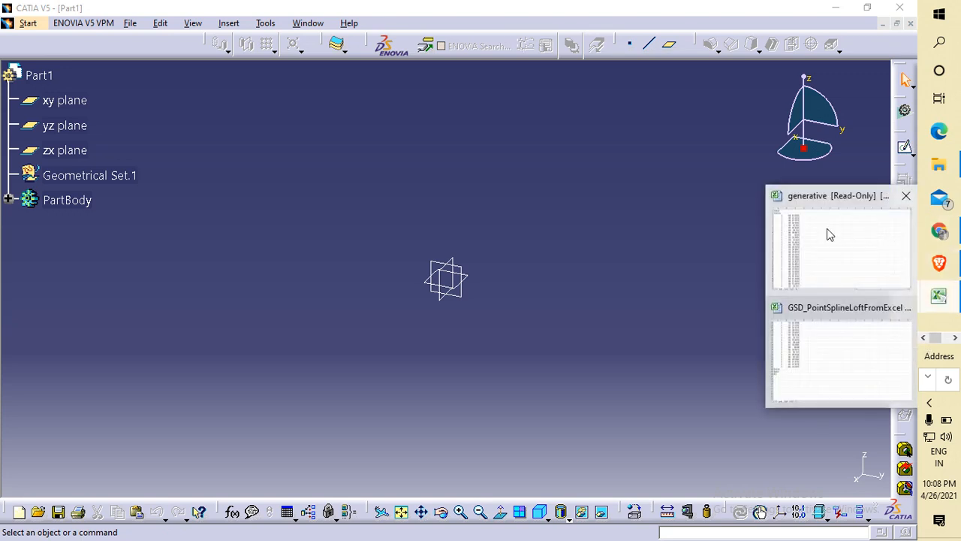
left_click(828, 232)
left_click(508, 324)
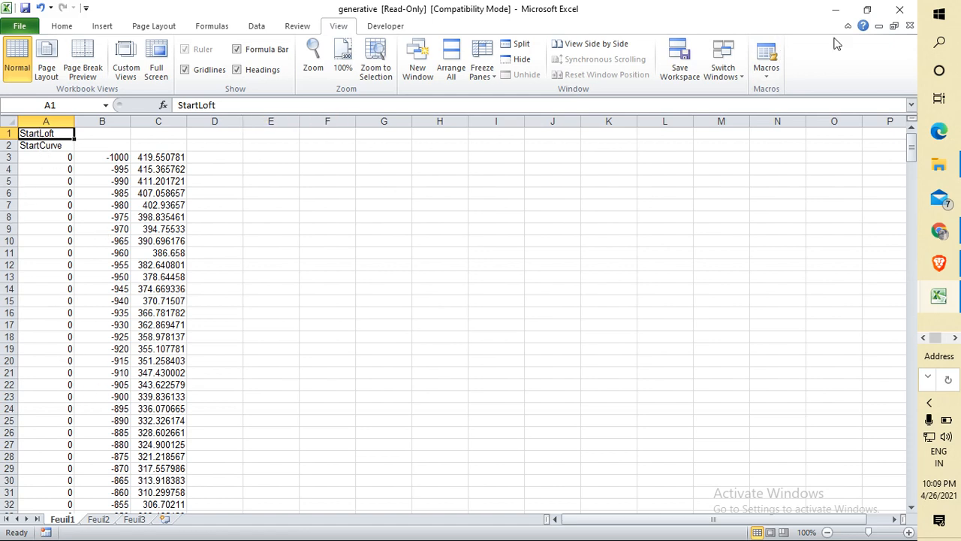
Step: Try to run the Feuil1 Main macro again with entity kind 3, and close the resulting message
left_click(758, 72)
left_click(799, 91)
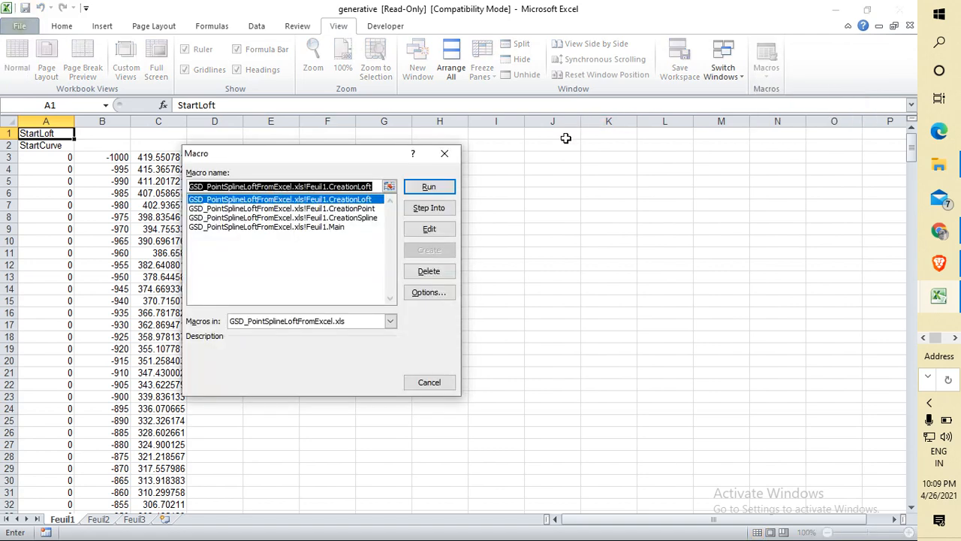
left_click(321, 228)
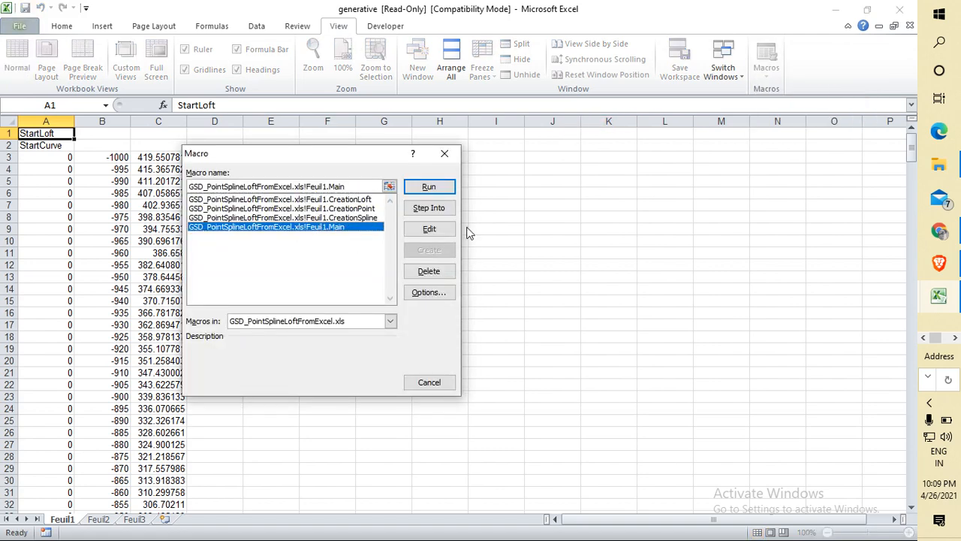
left_click(429, 187)
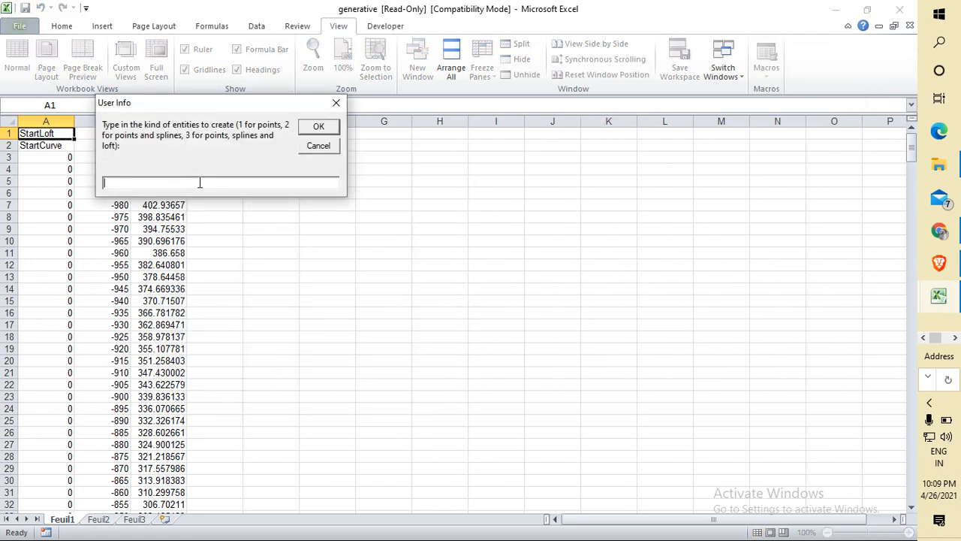
type("3")
key("Return")
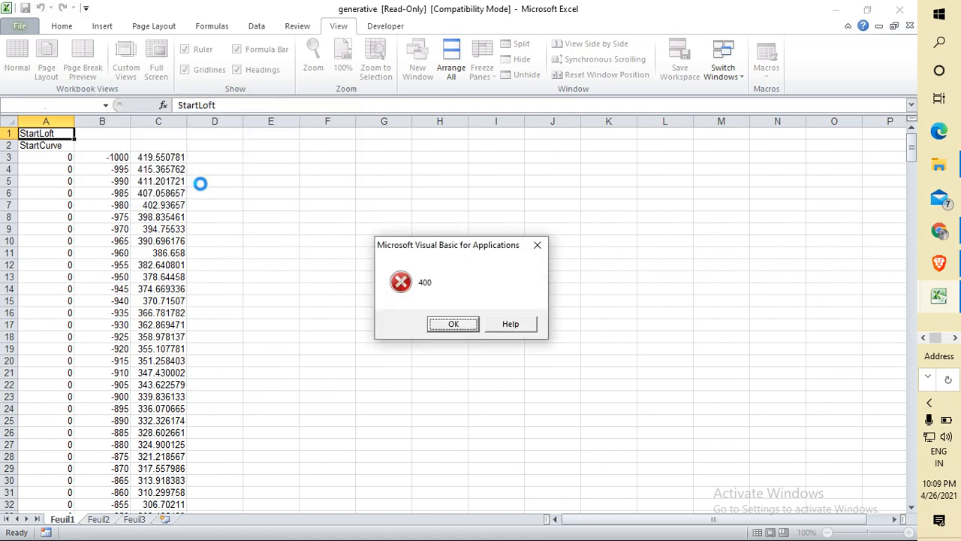
left_click(453, 325)
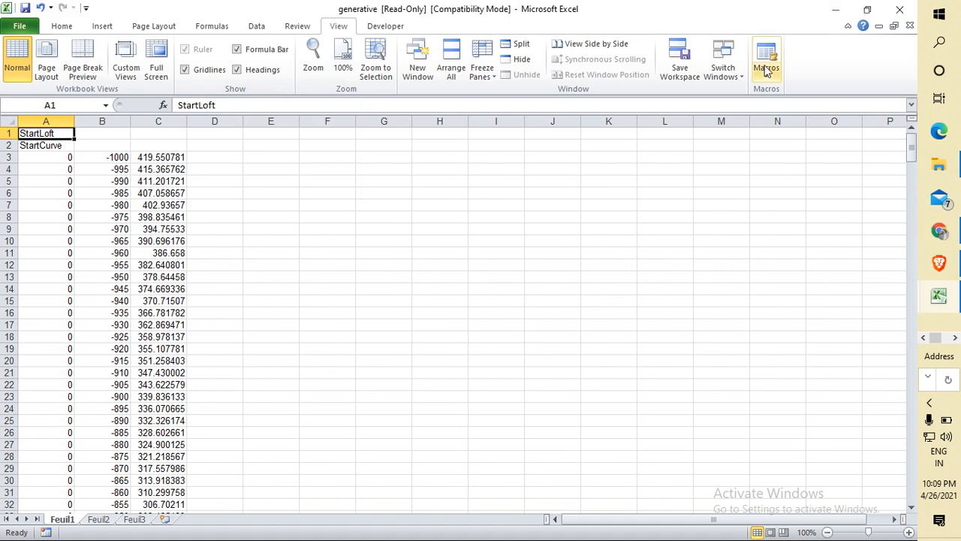
Step: Try to run the Main macro of GSD_PointSplineLoftFromExcel.xls from the generative workbook with entity kind 3, and dismiss the resulting message
left_click(764, 70)
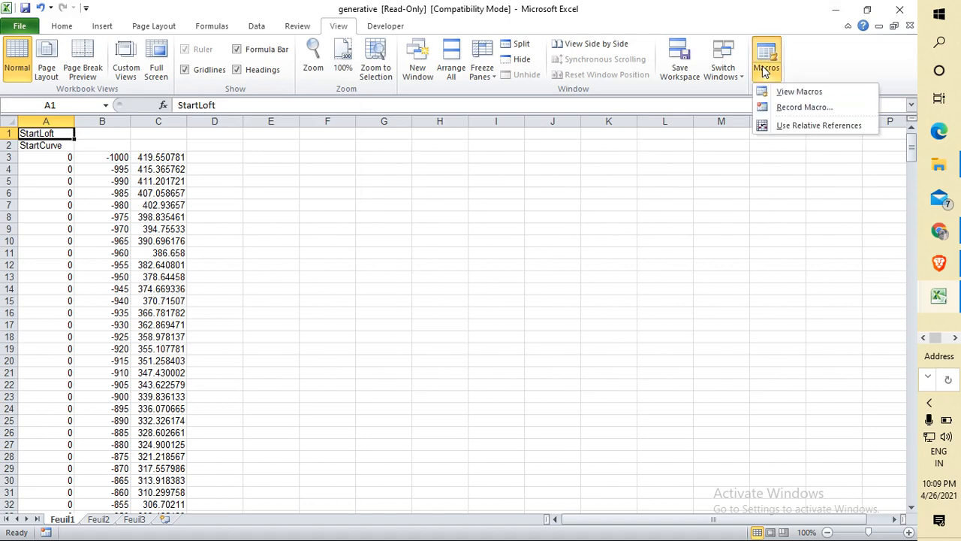
left_click(796, 91)
left_click(304, 228)
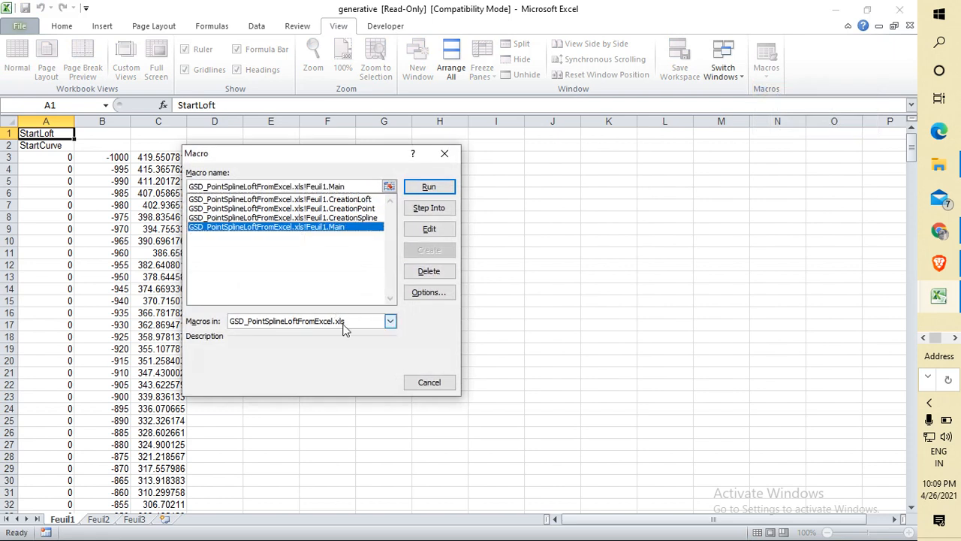
left_click(389, 321)
left_click(431, 186)
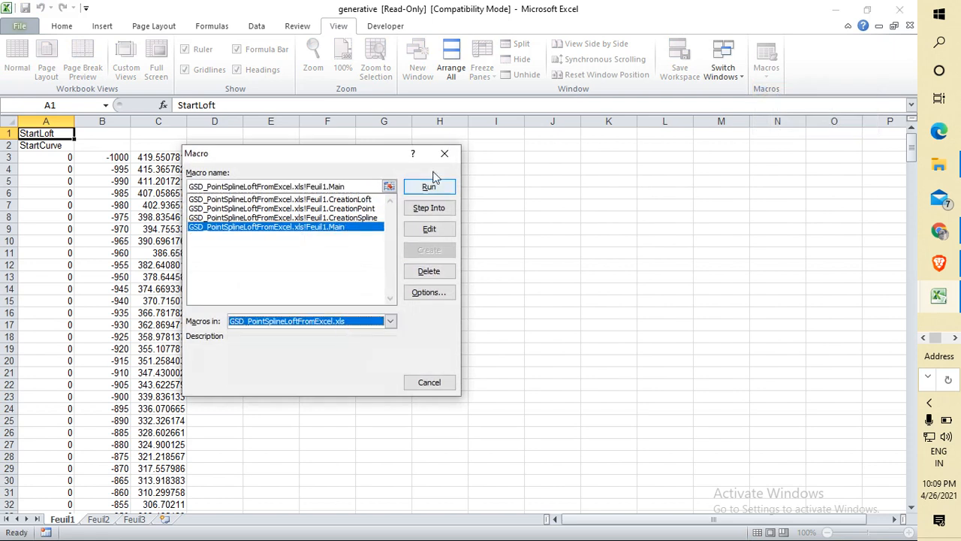
left_click(431, 186)
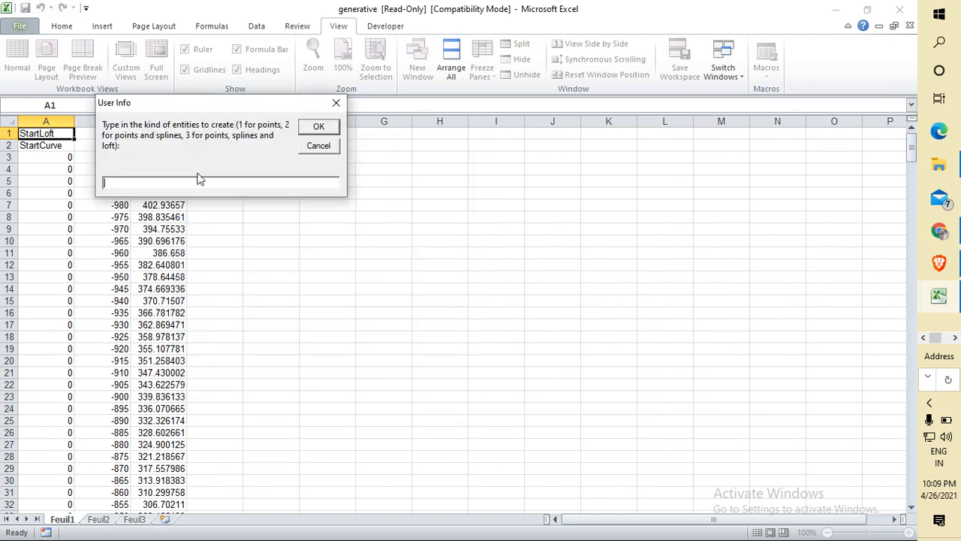
type("3")
key("Return")
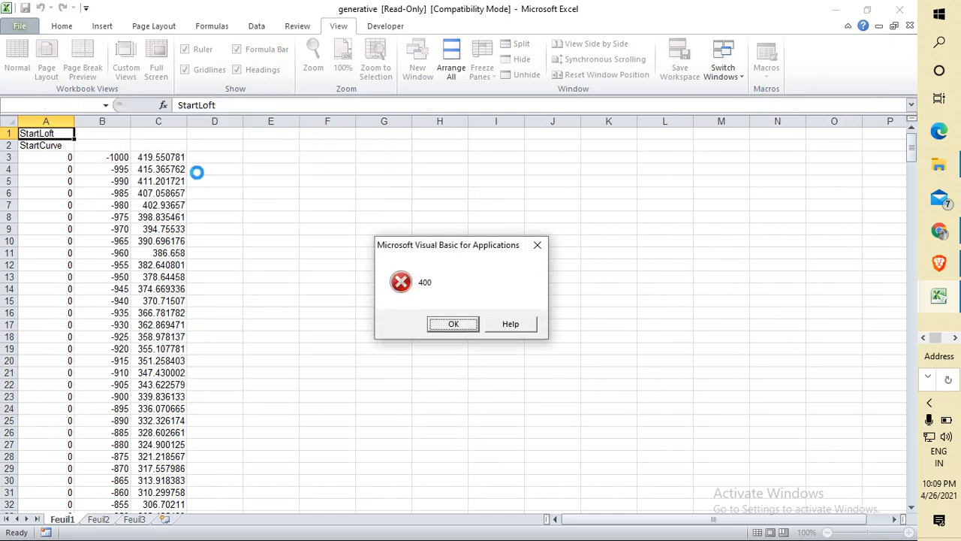
left_click(474, 331)
Step: Try to run the Feuil1.Main macro stored in generative.xls with entity kind 3 for points, splines and loft, and close the message
left_click(766, 66)
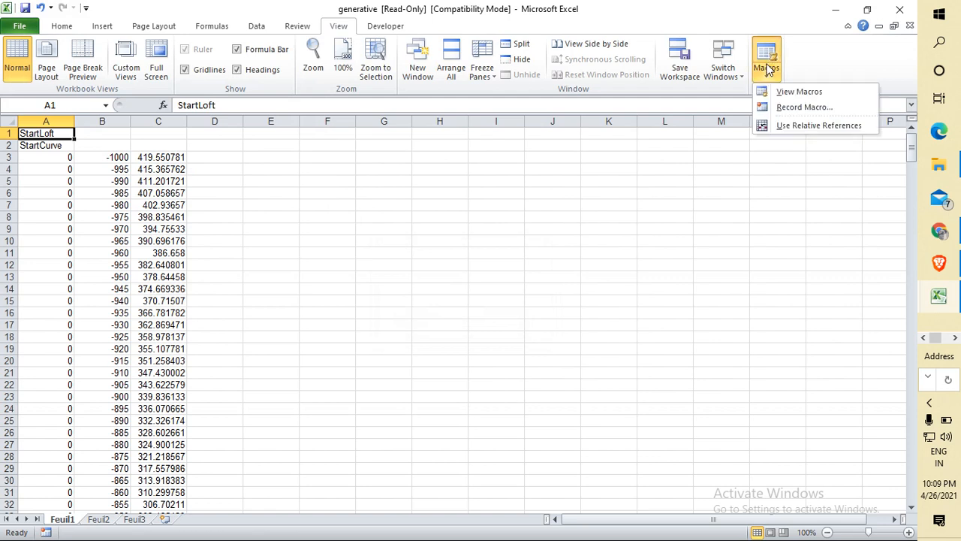
left_click(781, 91)
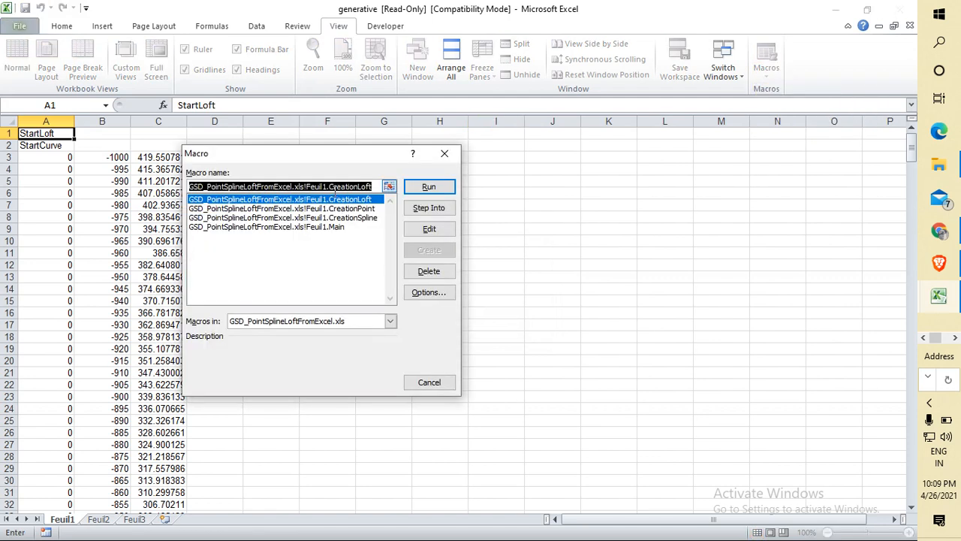
left_click(390, 321)
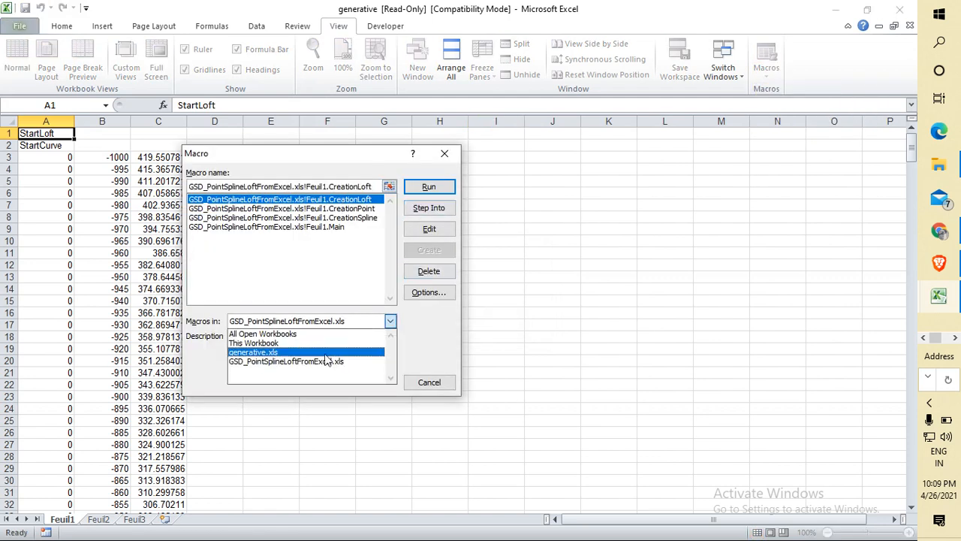
left_click(310, 352)
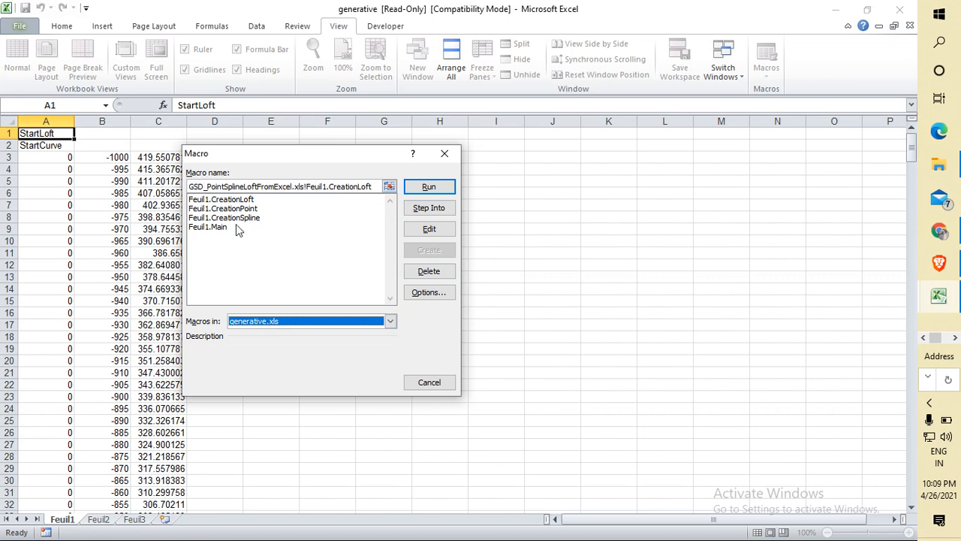
left_click(213, 228)
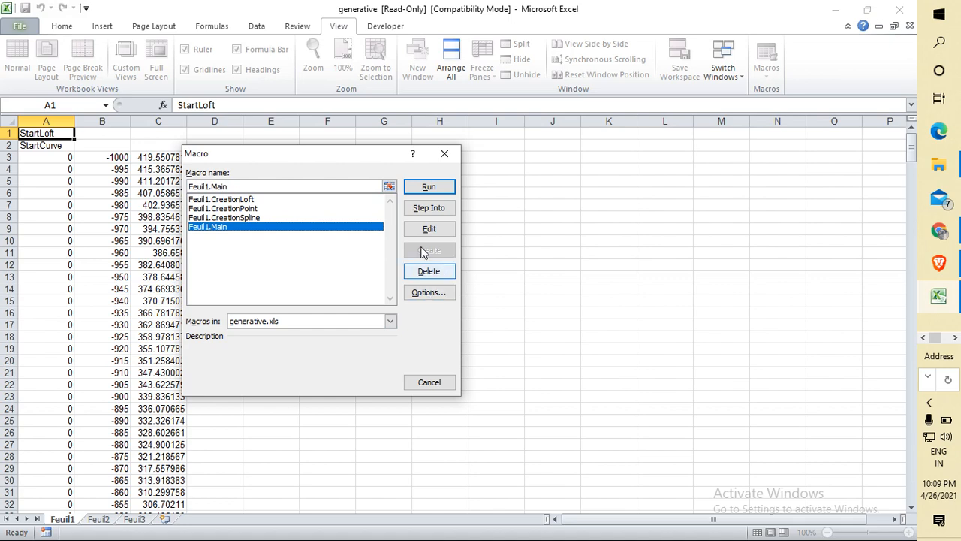
left_click(429, 187)
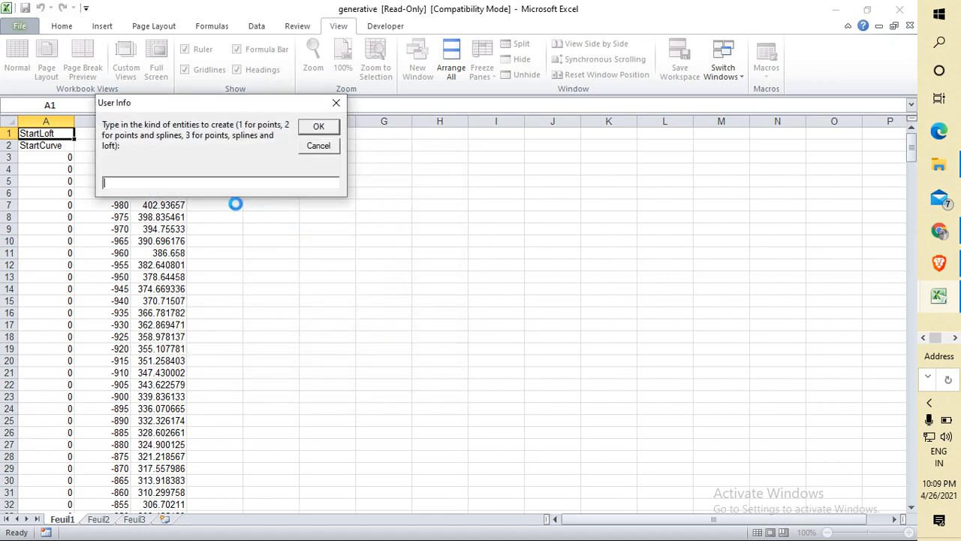
type("3")
key("Return")
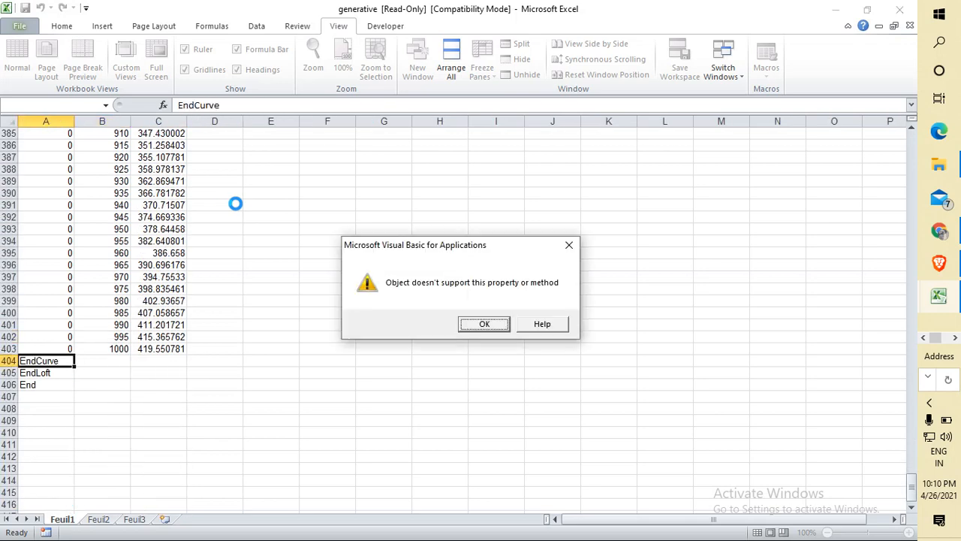
left_click(486, 323)
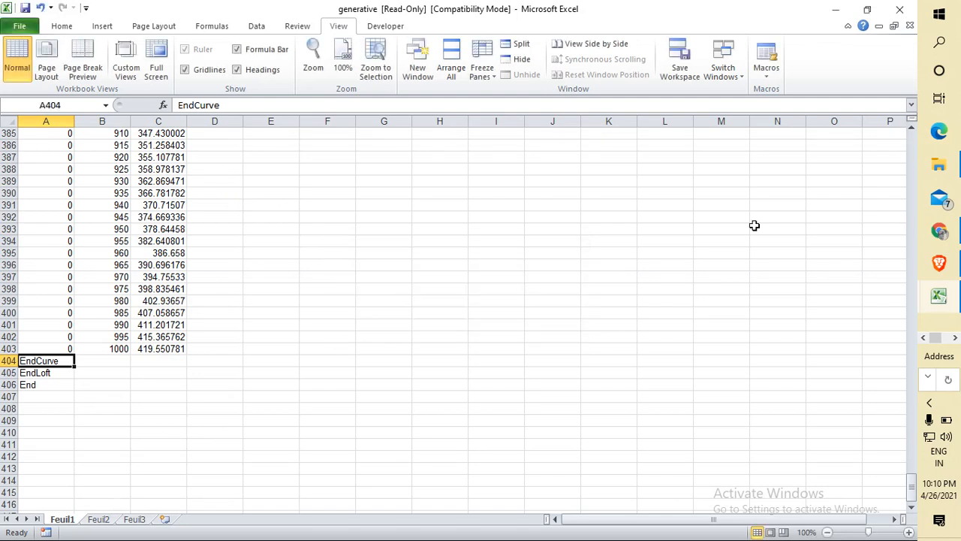
Step: From cell A404, try the Main macro of GSD_PointSplineLoftFromExcel.xls once more in the generative workbook, and dismiss the message
left_click(767, 74)
left_click(790, 93)
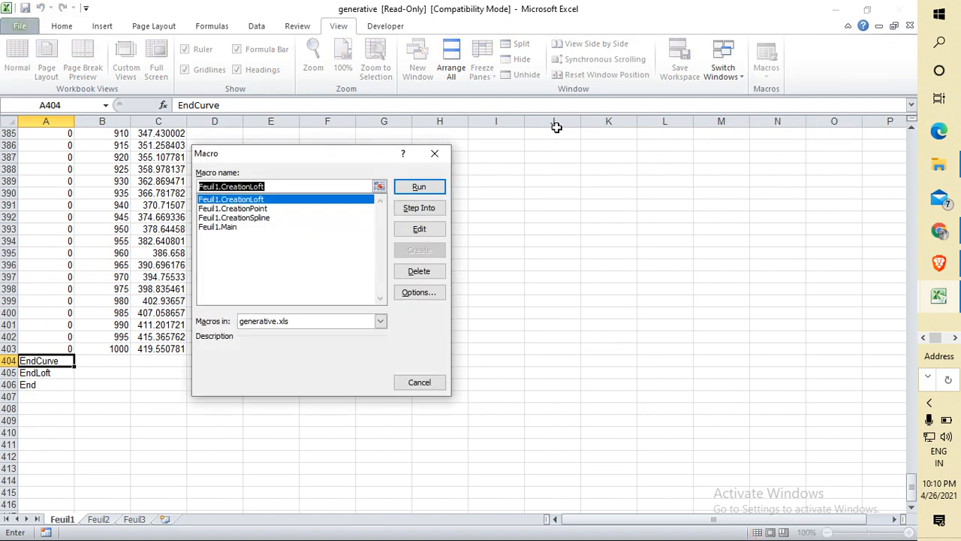
left_click(233, 229)
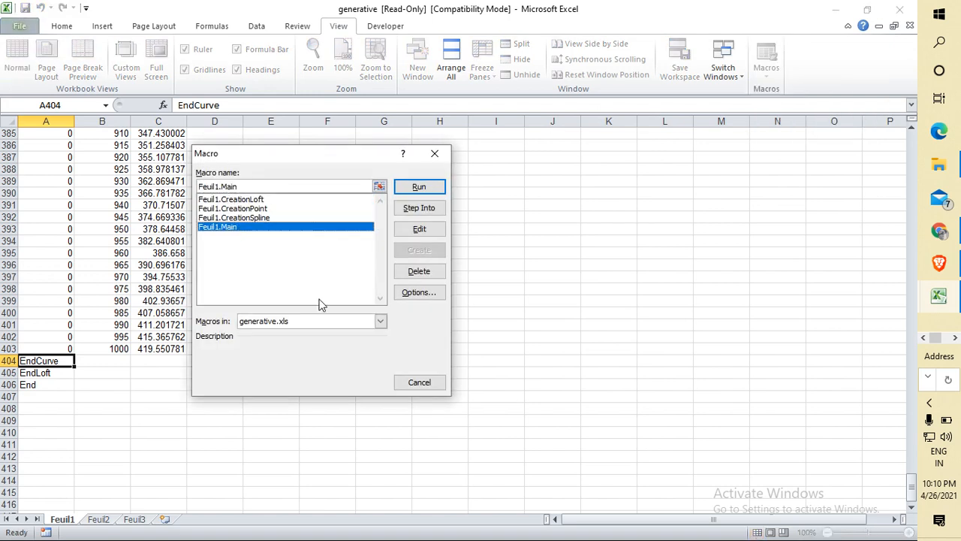
left_click(332, 325)
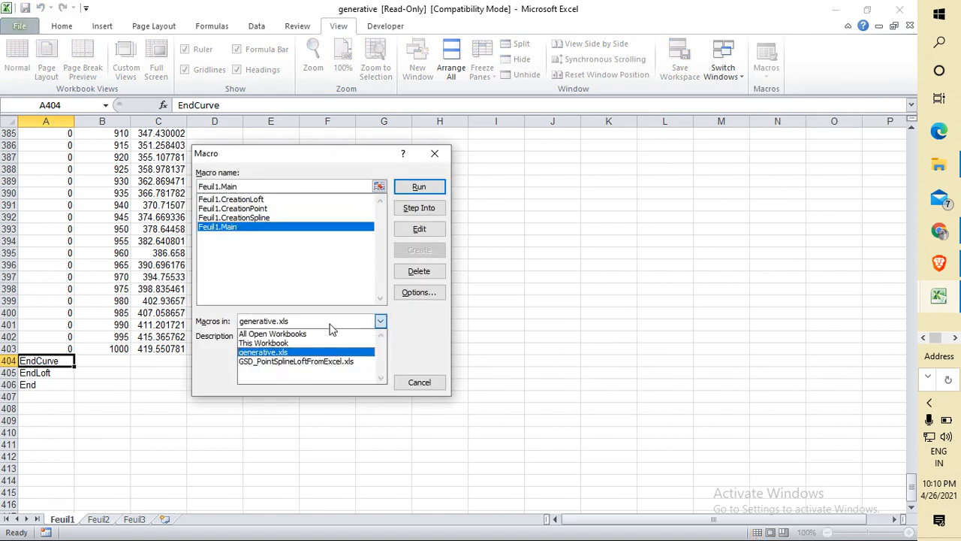
left_click(307, 362)
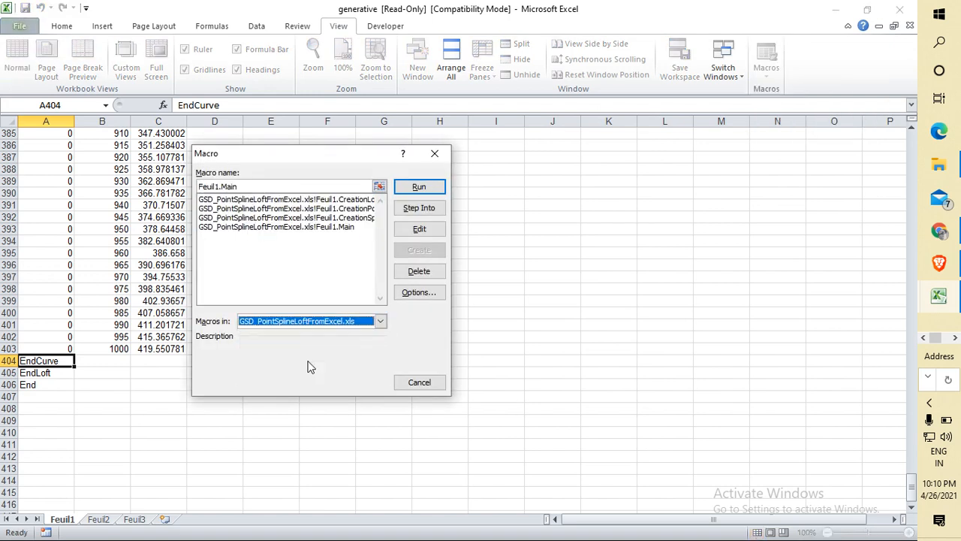
left_click(344, 227)
left_click(418, 188)
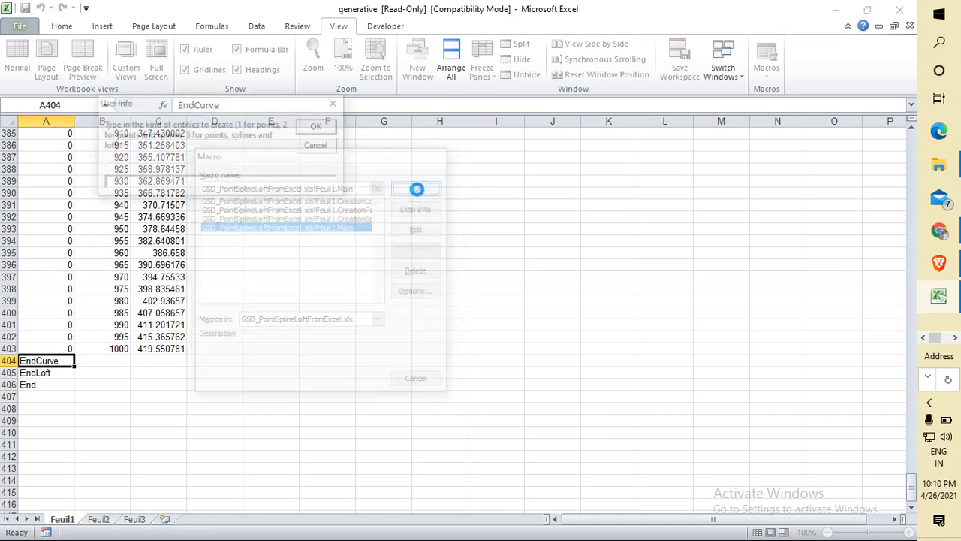
key("Return")
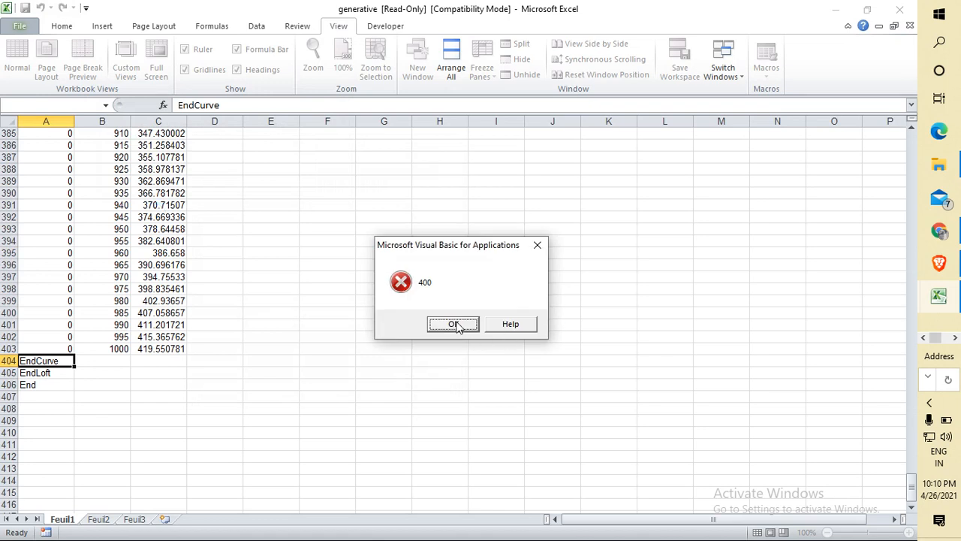
left_click(454, 324)
Step: In the GSD_PointSplineLoftFromExcel workbook, run the Feuil1.Main macro from cell A1 with entity kind 2 for points and splines
mouse_move(955, 301)
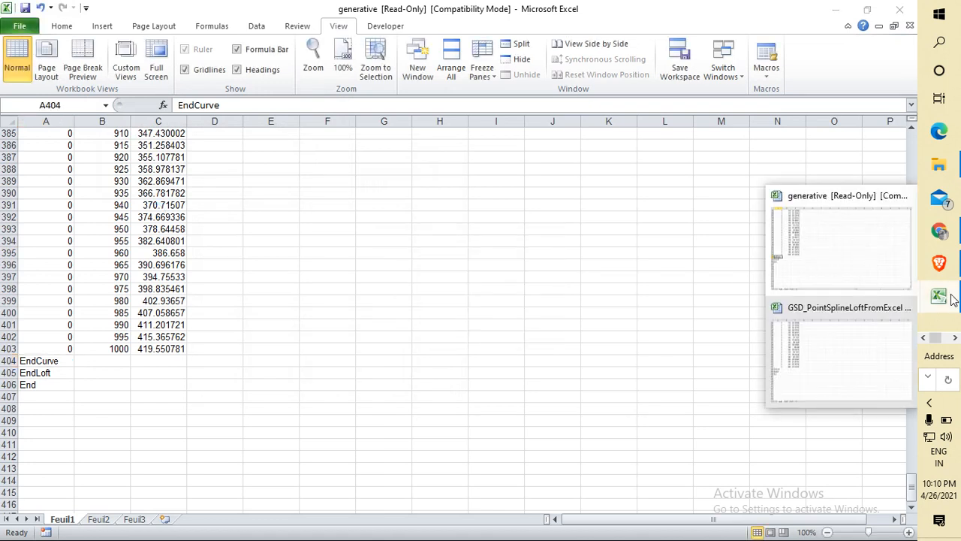
left_click(793, 350)
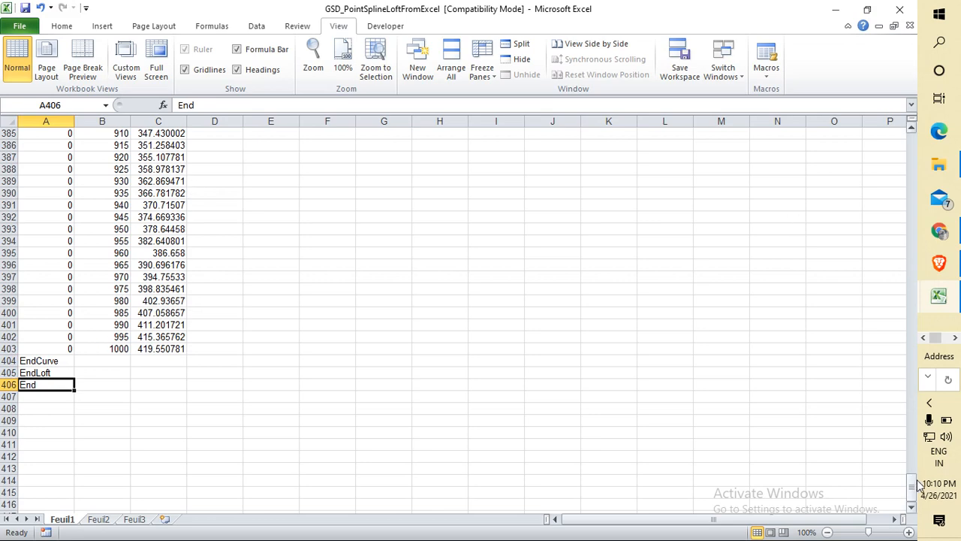
left_click_drag(912, 485, 912, 129)
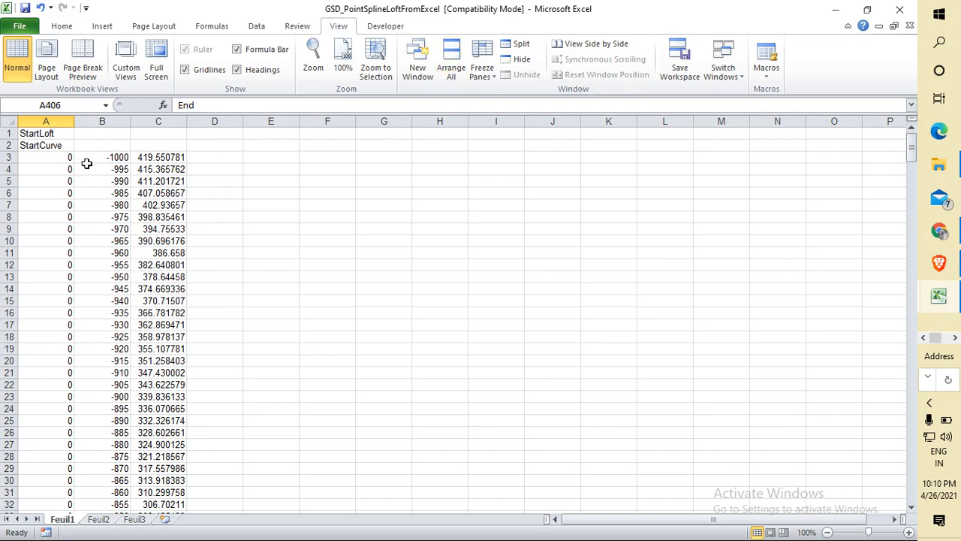
left_click(47, 133)
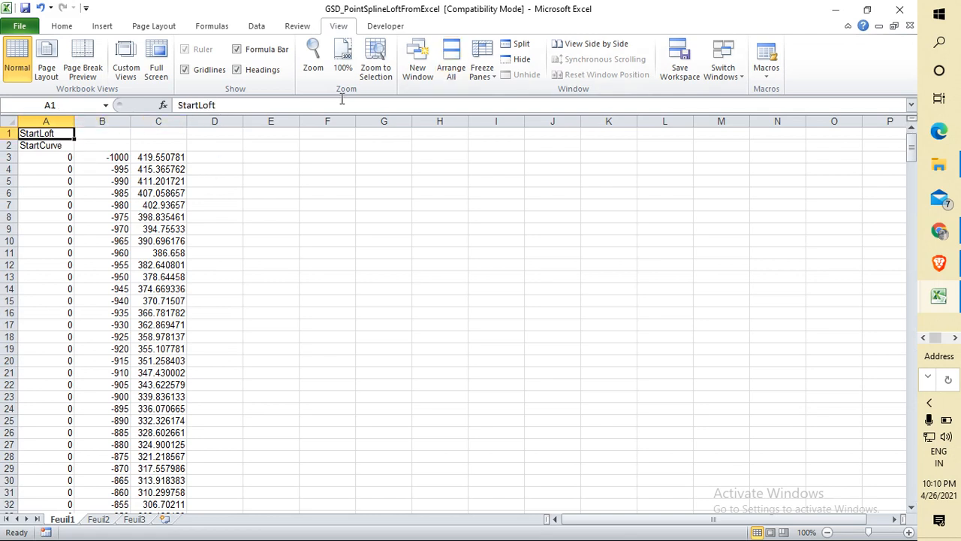
left_click(766, 72)
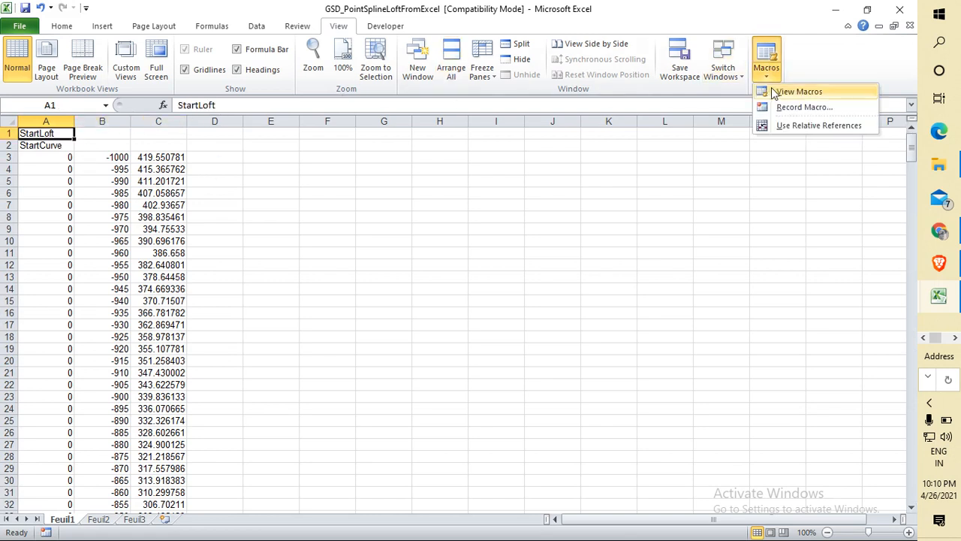
left_click(794, 90)
left_click(232, 228)
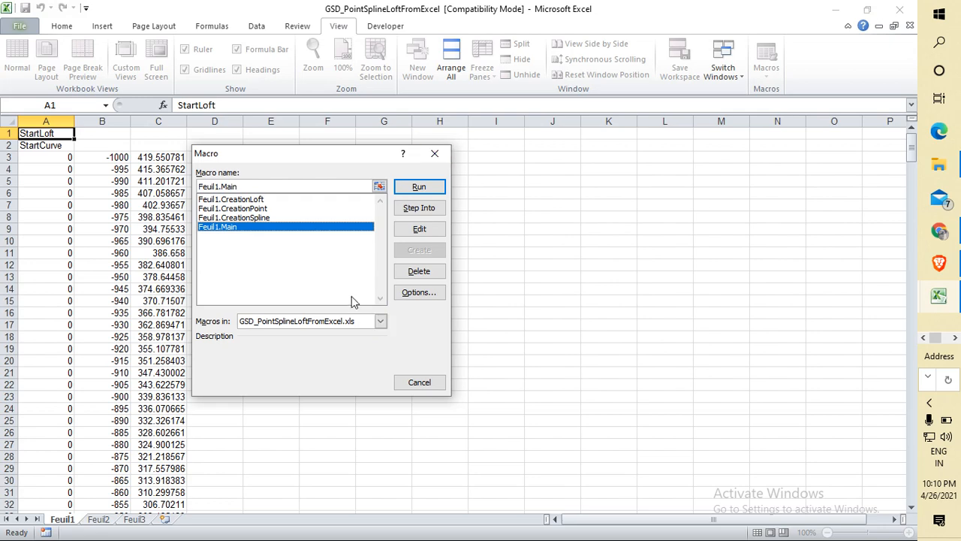
left_click(419, 186)
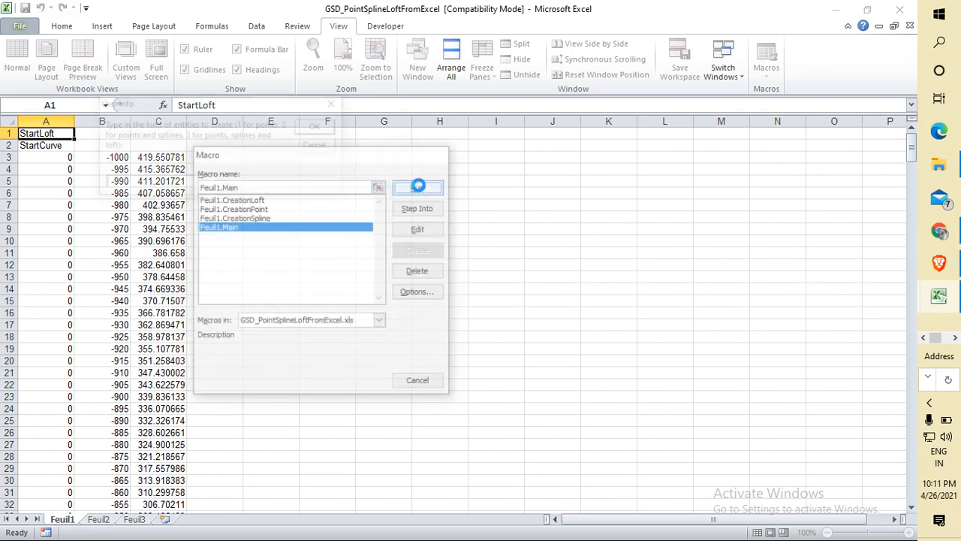
type("2")
key("Return")
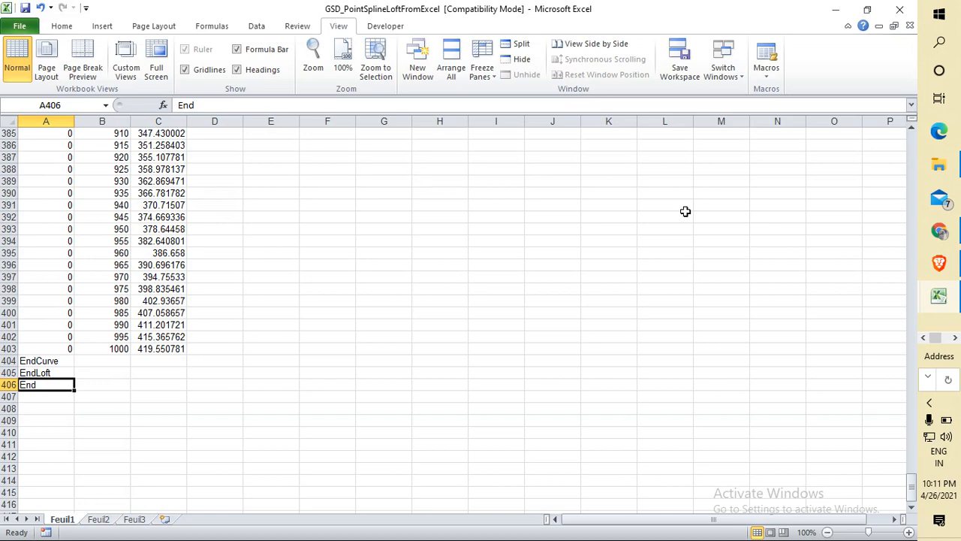
Step: Switch to CATIA V5 and examine the imported points and parabolic curve, both close up and fitted to the whole view
left_click(955, 338)
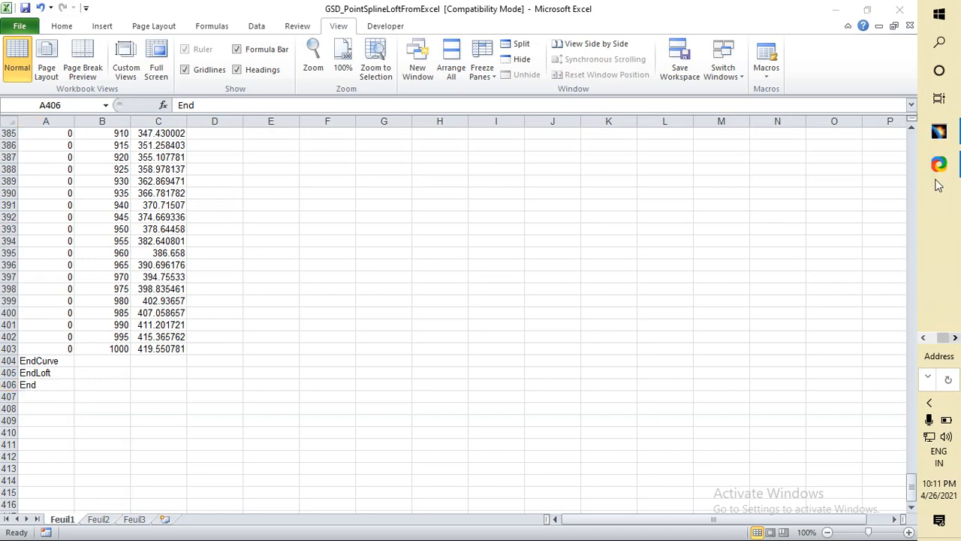
left_click(938, 132)
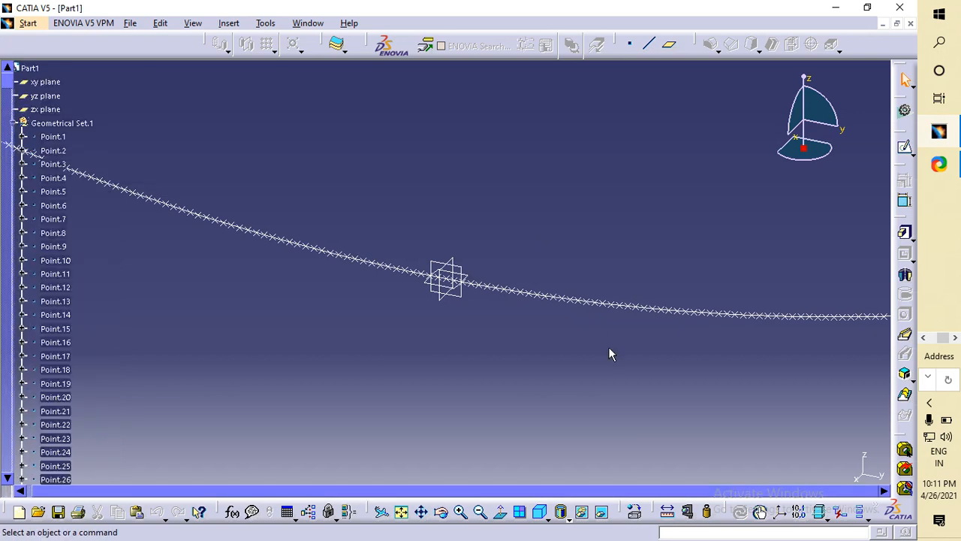
left_click(402, 512)
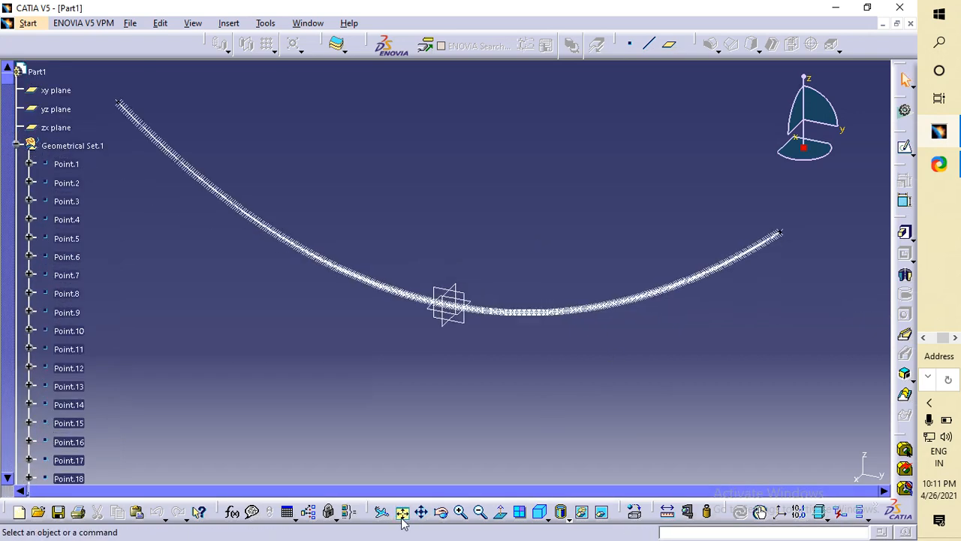
left_click(404, 512)
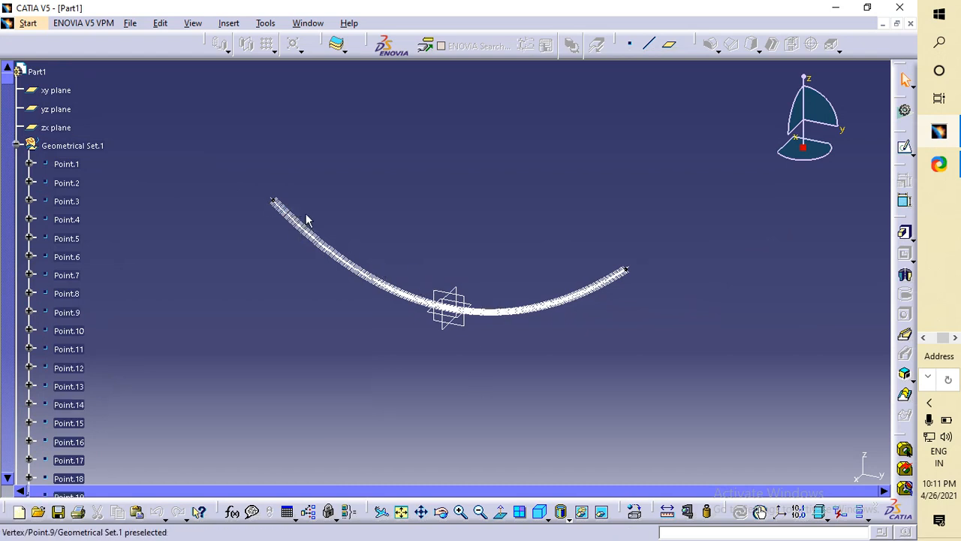
scroll(454, 329, "up", 3)
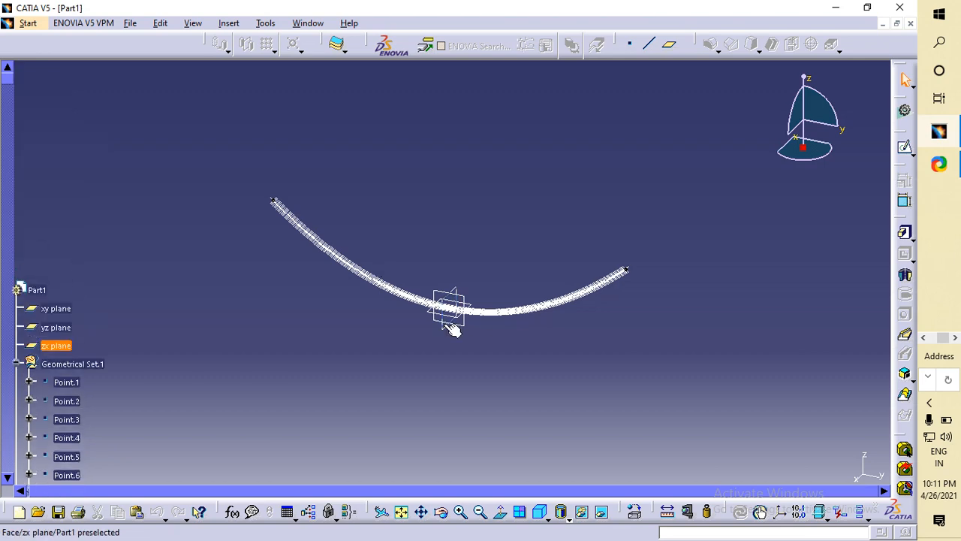
left_click(460, 512)
left_click(459, 512)
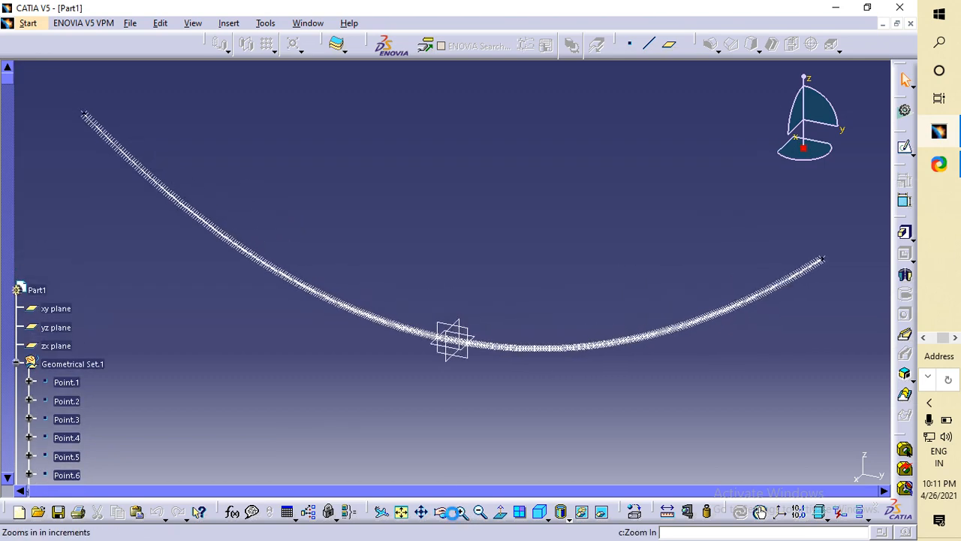
left_click(460, 513)
left_click(461, 513)
left_click(461, 513)
left_click(461, 512)
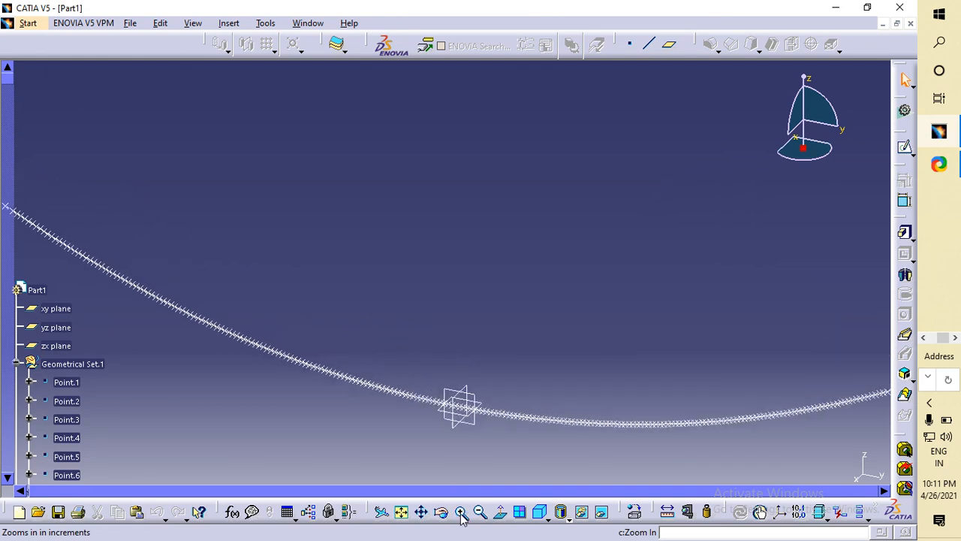
left_click(460, 512)
left_click(461, 512)
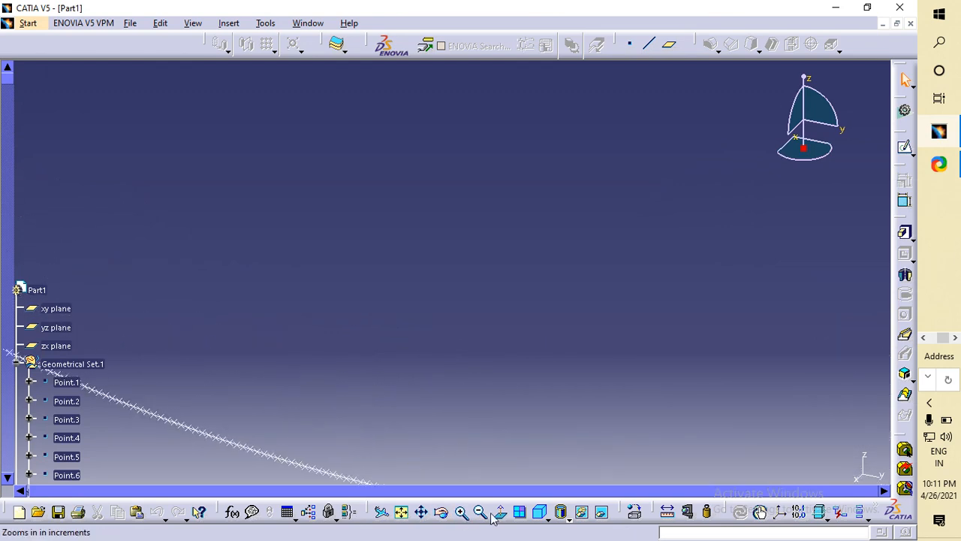
middle_click_drag(304, 458, 386, 298)
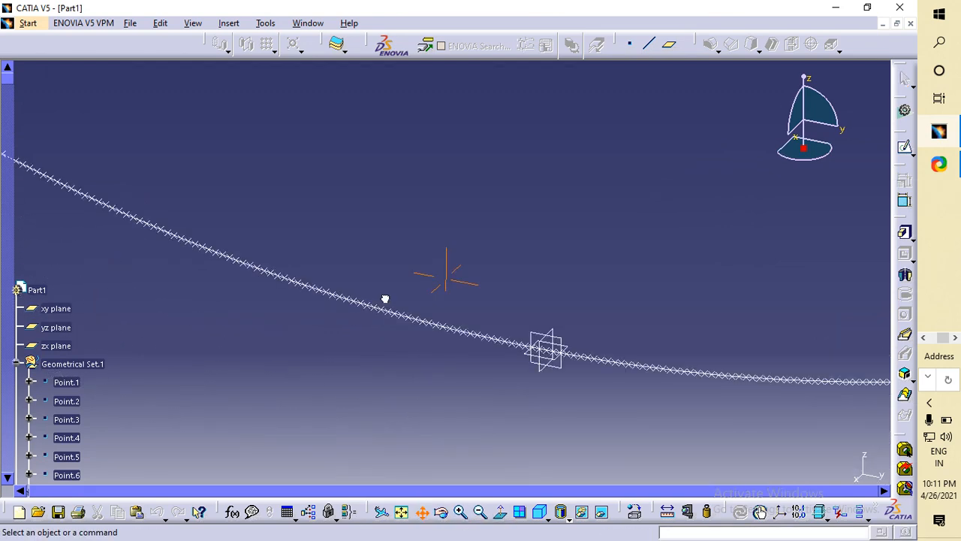
left_click(461, 512)
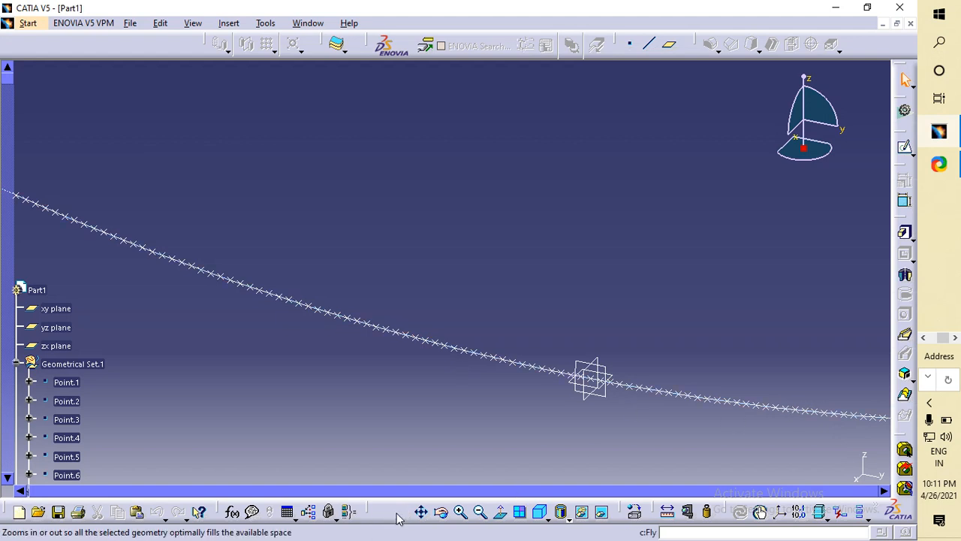
left_click(401, 512)
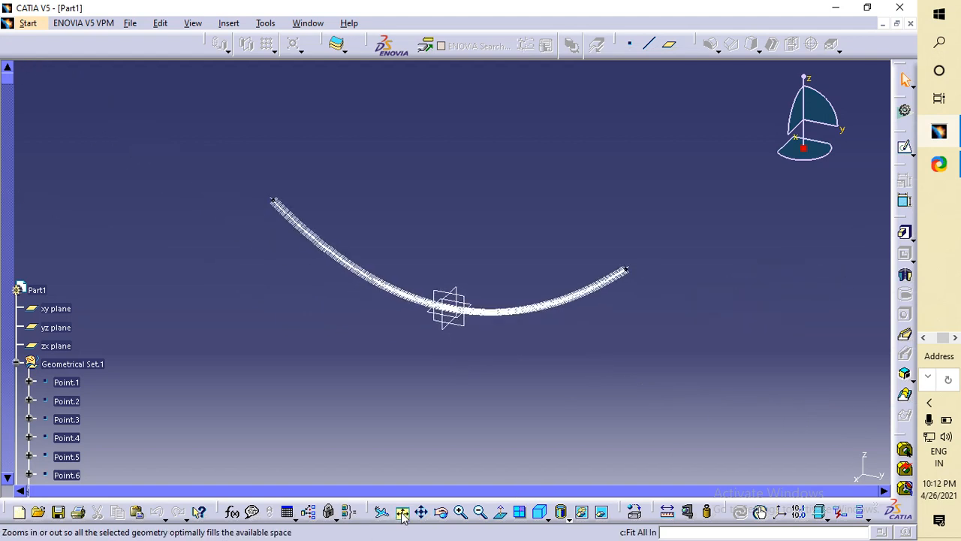